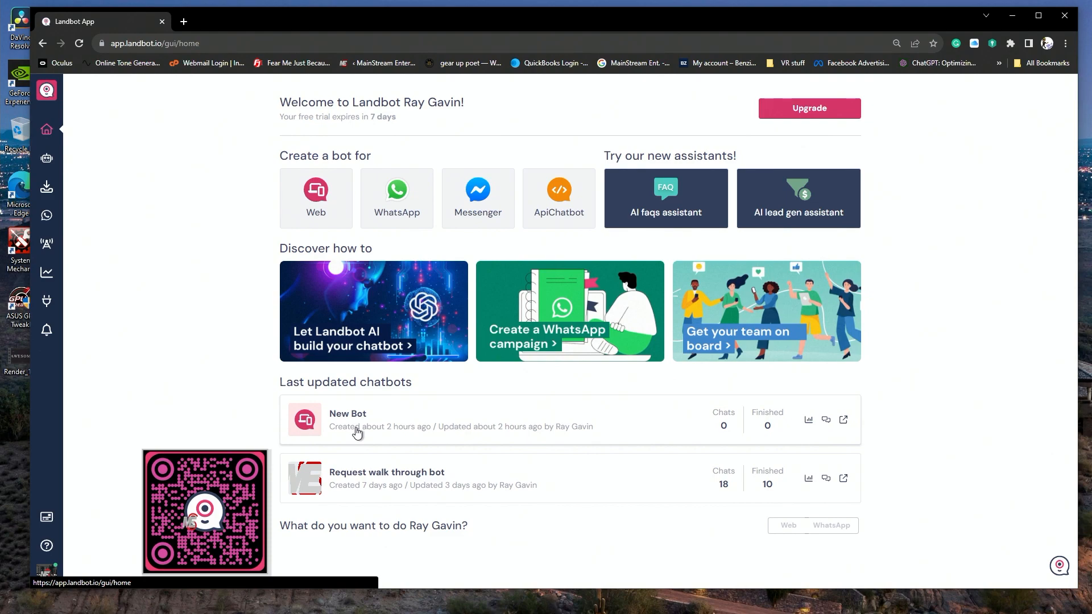
# Dismiss the options for building a new web bot and open the existing New Bot chatbot in the builder
pyautogui.click(316, 195)
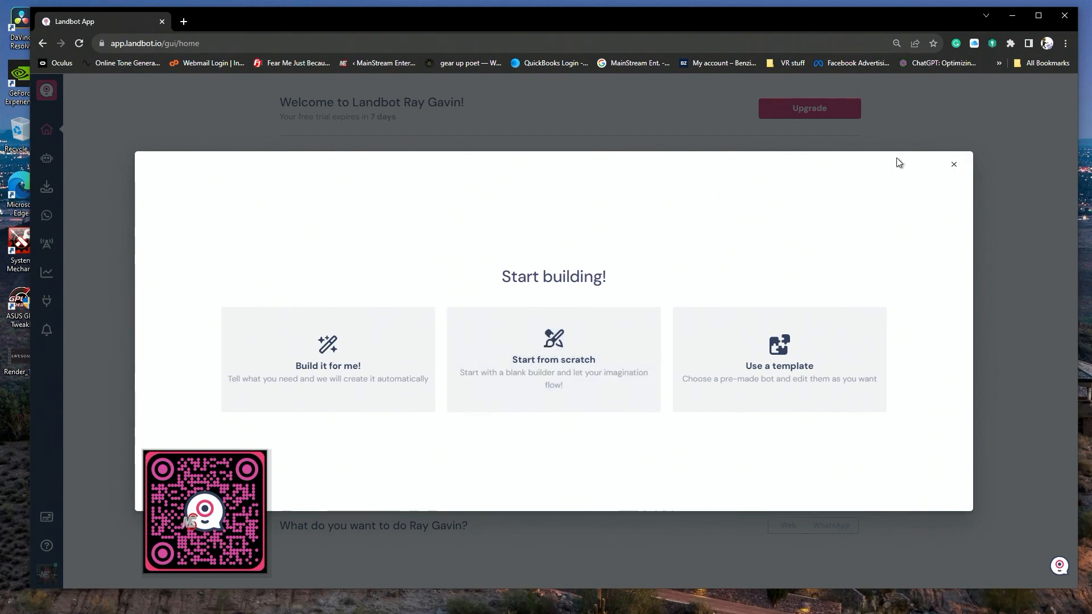
pyautogui.click(954, 166)
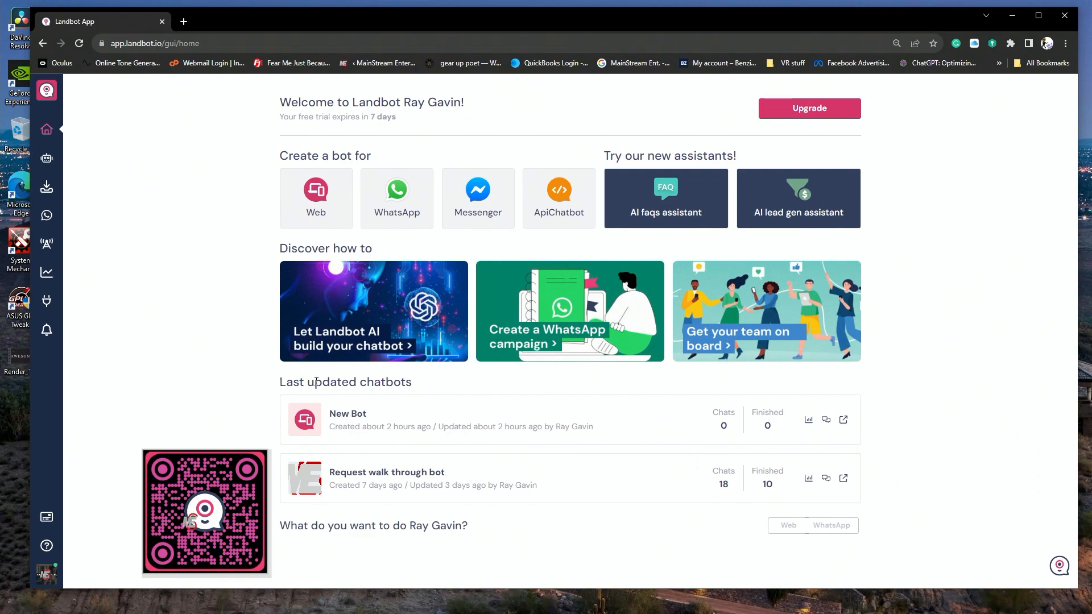
pyautogui.click(317, 421)
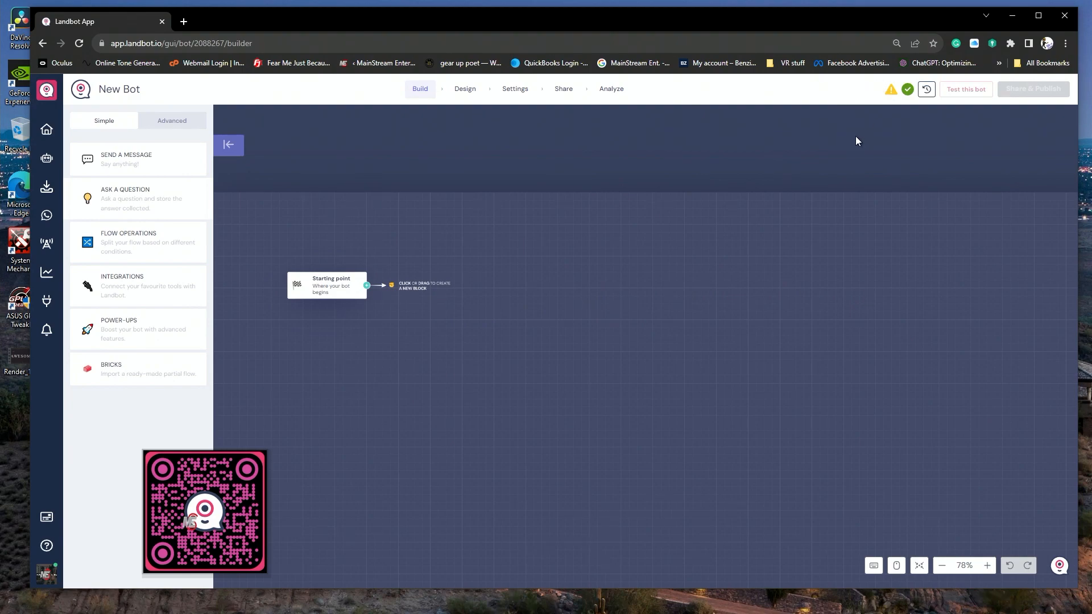
pyautogui.moveTo(907, 92)
# Connect a Welcome block with a reply button to the starting point
pyautogui.moveTo(487, 325)
pyautogui.mouseDown()
pyautogui.moveTo(512, 275)
pyautogui.moveTo(495, 329)
pyautogui.mouseUp()
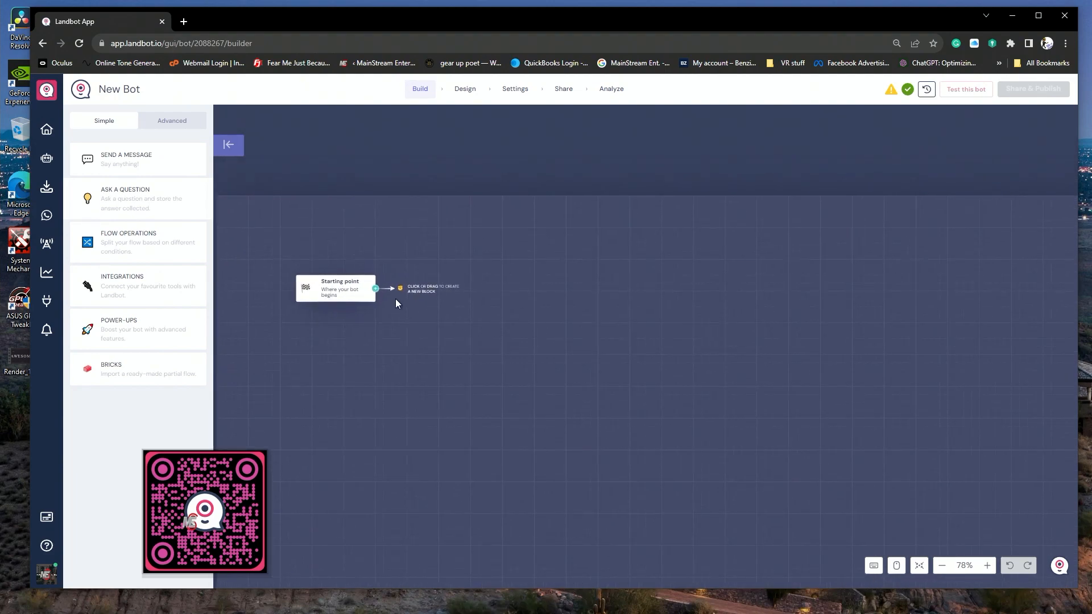
pyautogui.moveTo(395, 298); pyautogui.dragTo(424, 367)
pyautogui.scroll(2, 425, 367)
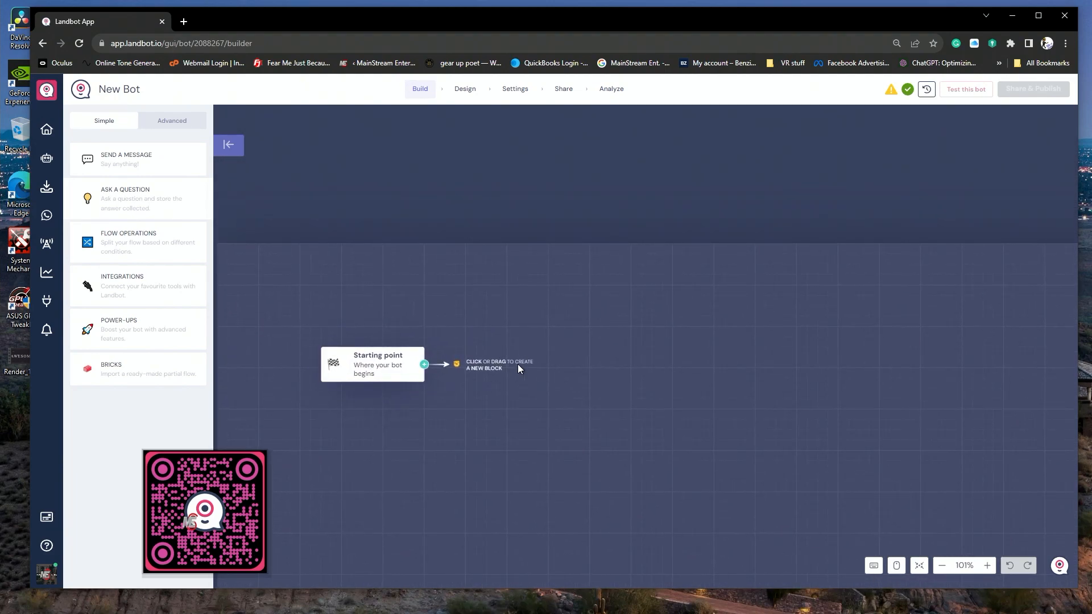
pyautogui.click(424, 365)
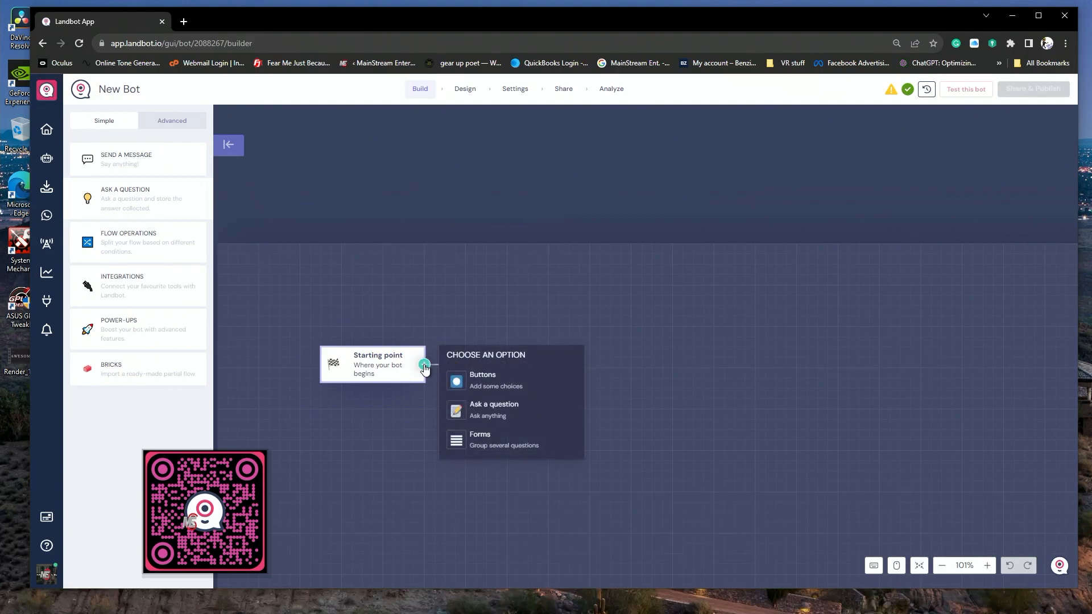
pyautogui.click(489, 387)
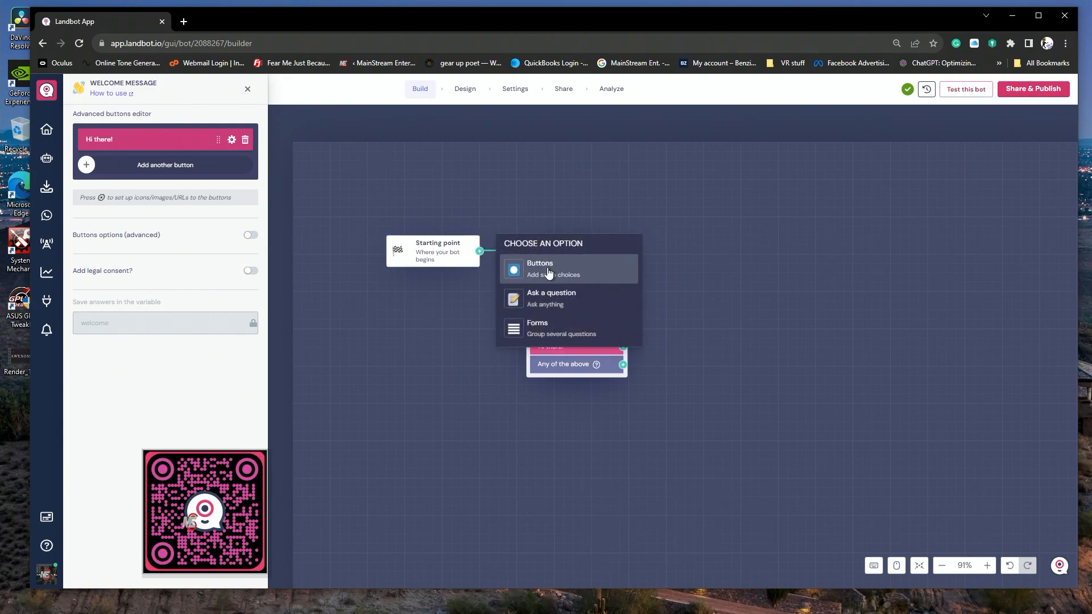
pyautogui.click(713, 258)
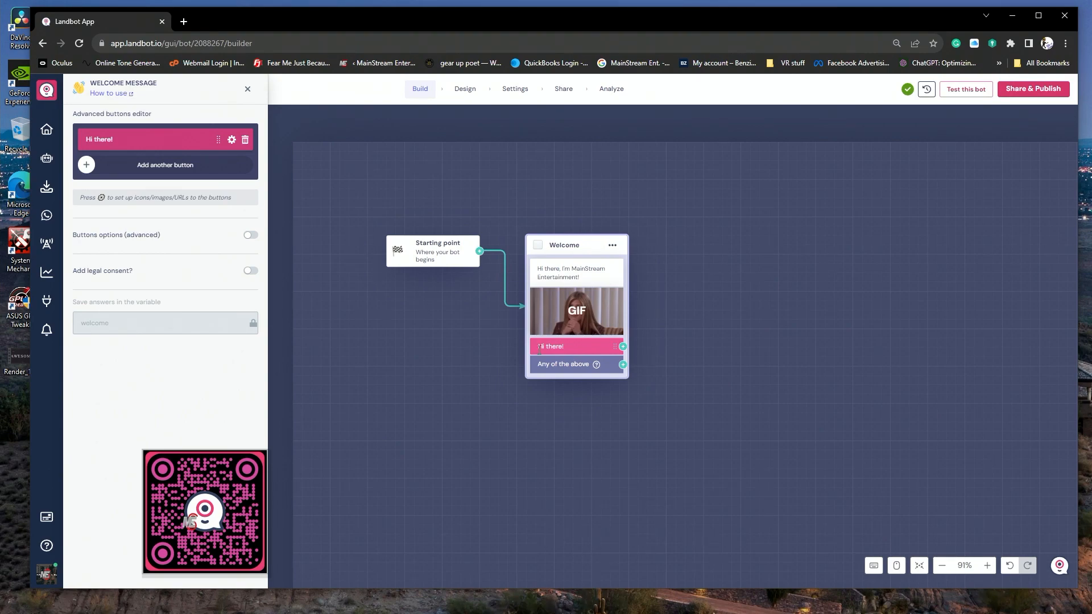
# Rewrite the Welcome text to introduce the assistant at mainstream entertainment, ending "click hi to start chatting", and move the block slightly higher beside the starting point
pyautogui.moveTo(556, 301)
pyautogui.click(553, 273)
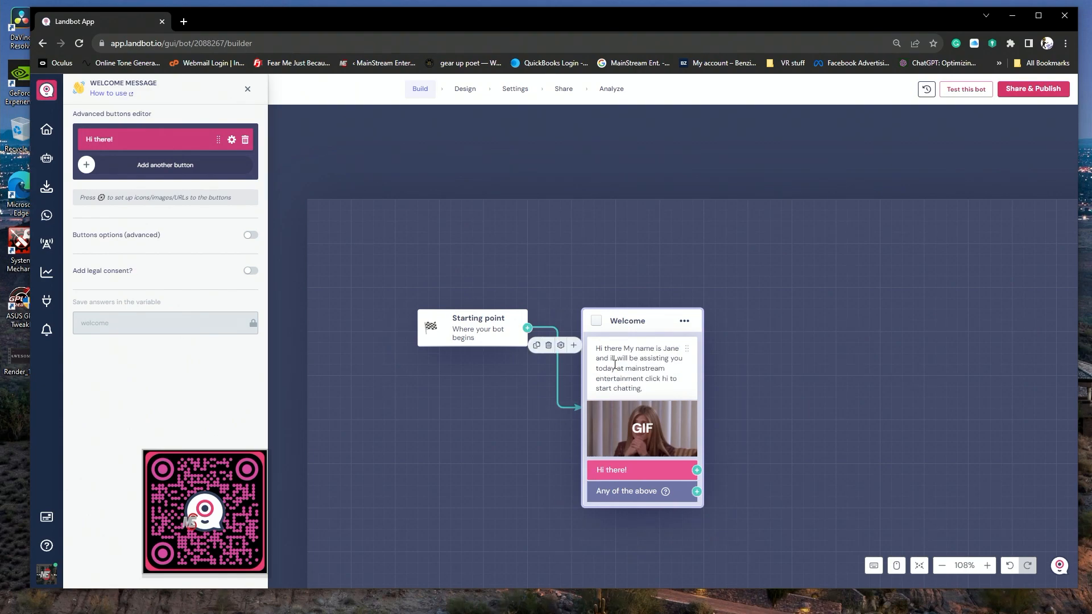
pyautogui.moveTo(638, 323); pyautogui.dragTo(639, 298)
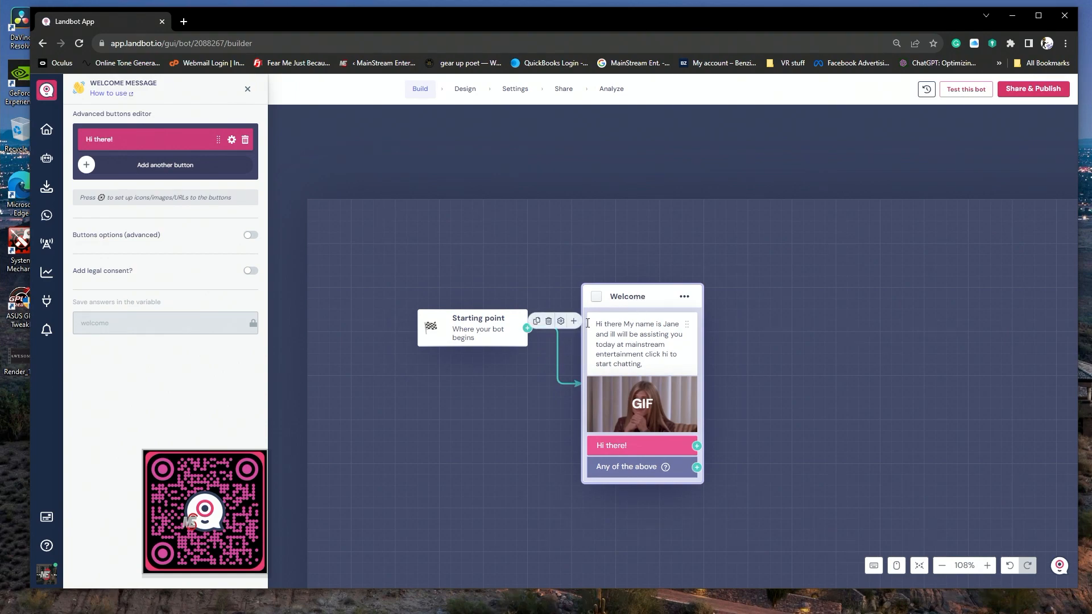
pyautogui.moveTo(633, 296); pyautogui.dragTo(619, 278)
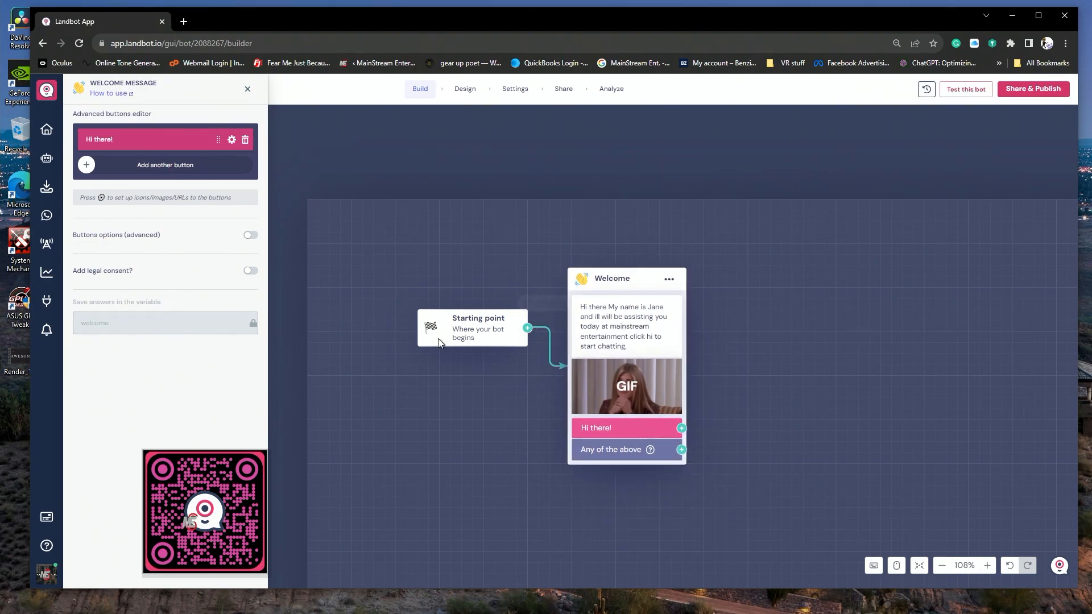
# Add an "Ask for a name" block and connect the Welcome block's "Hi there!" reply to it
pyautogui.scroll(-3, 695, 378)
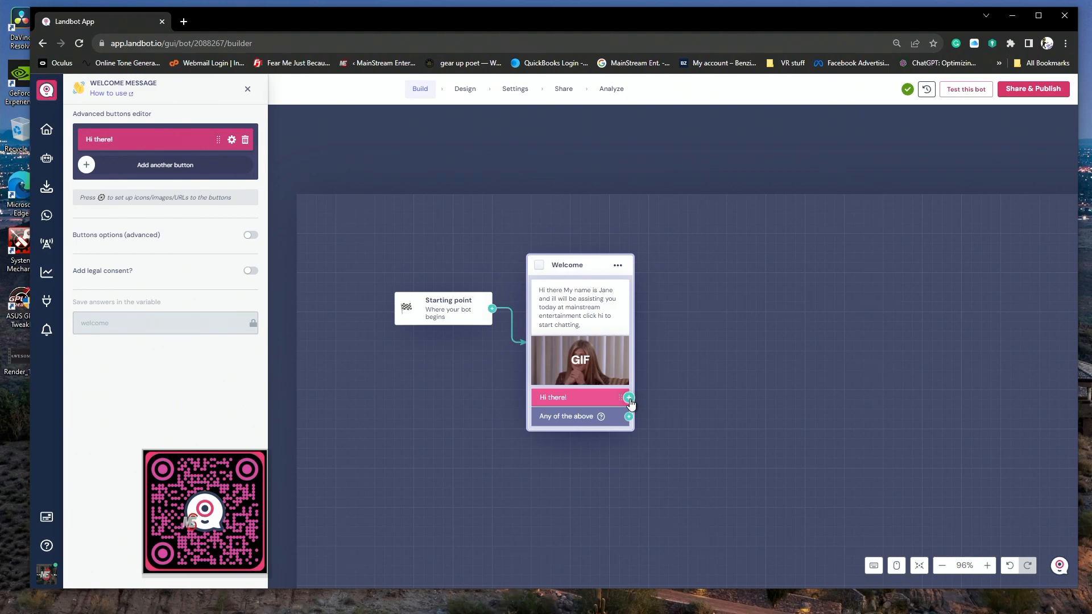
pyautogui.click(628, 398)
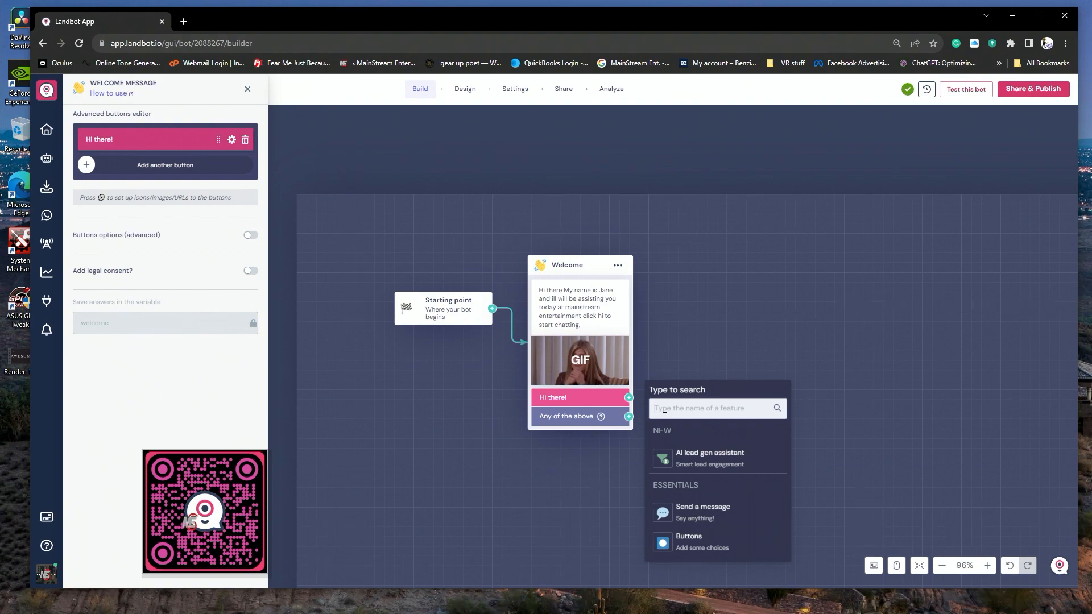
pyautogui.write('ask')
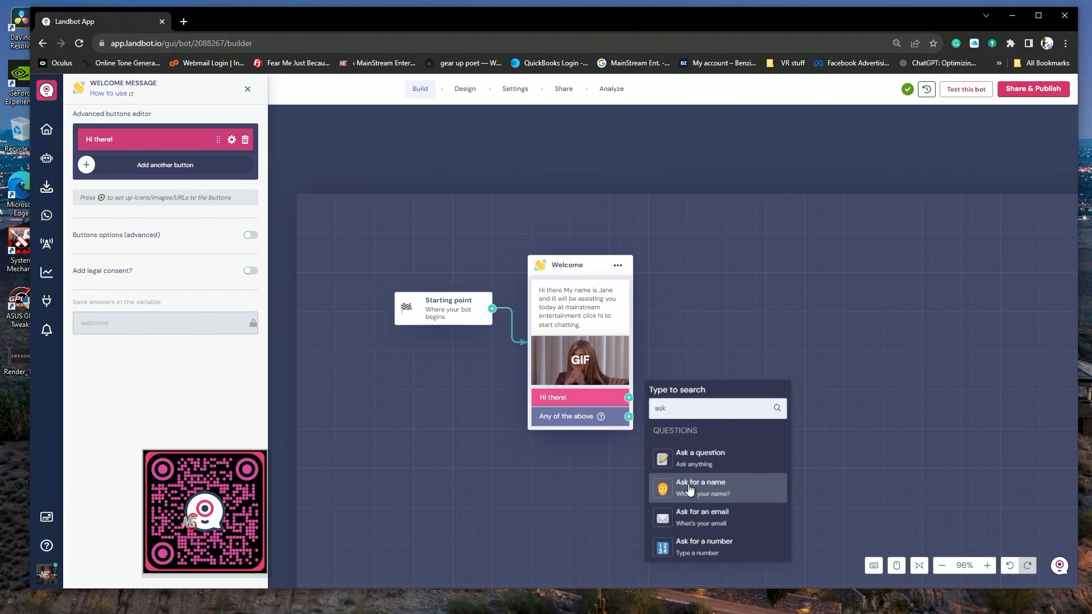
pyautogui.click(695, 493)
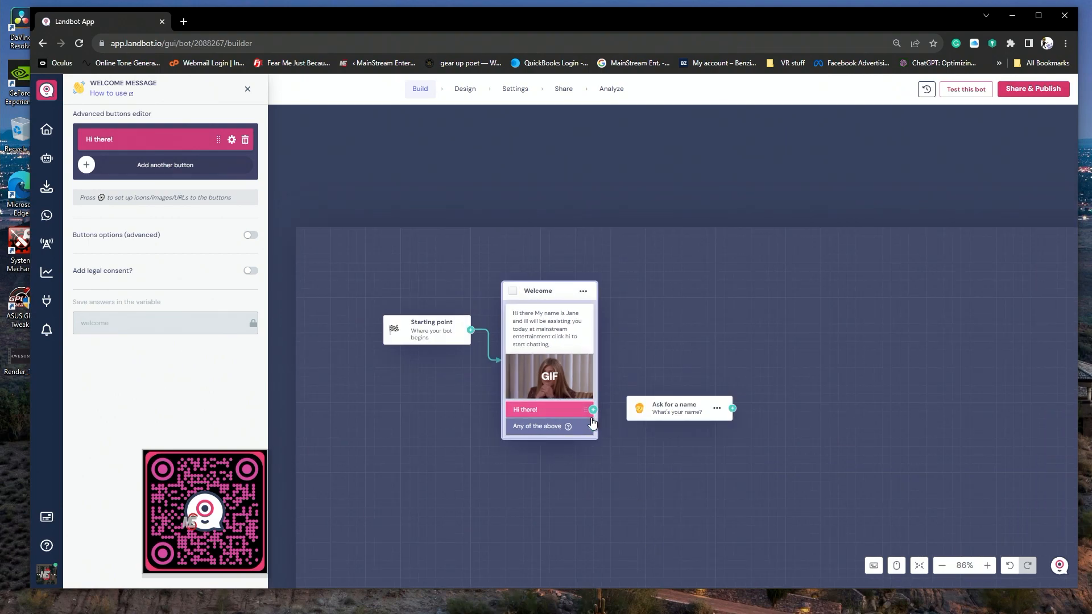
pyautogui.moveTo(593, 410); pyautogui.dragTo(630, 408)
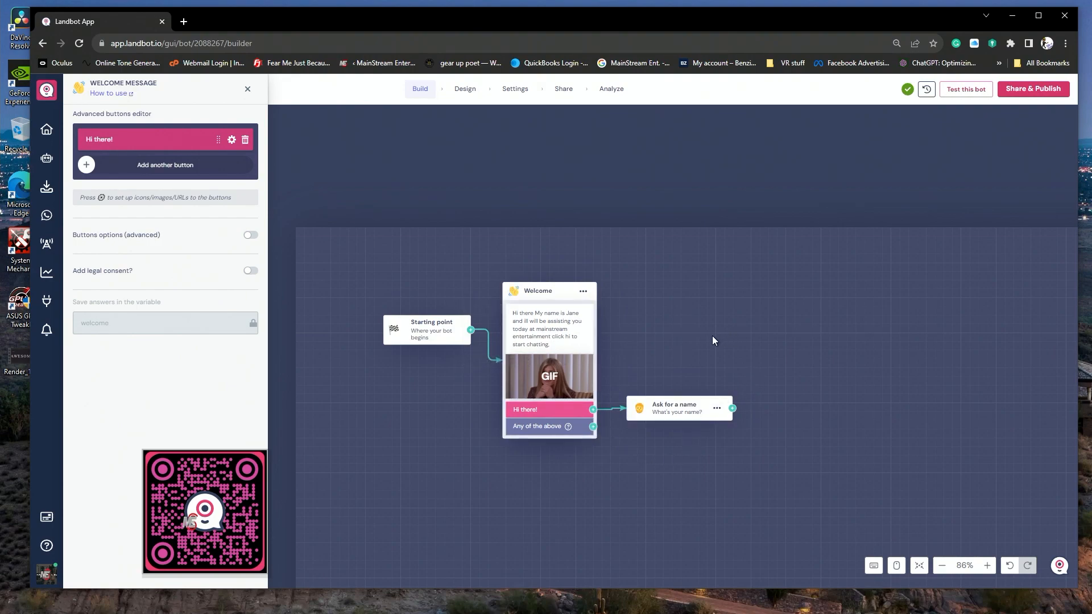
# Set the "Ask for a name" block to save its answers in the name variable and close its settings
pyautogui.moveTo(721, 328); pyautogui.dragTo(695, 300)
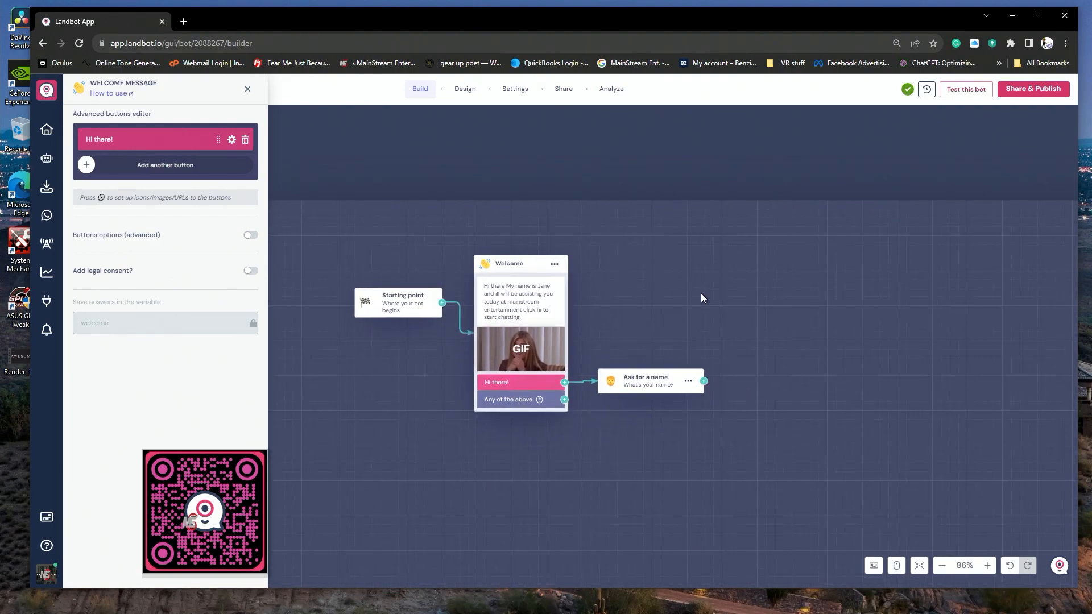
pyautogui.moveTo(787, 323); pyautogui.dragTo(749, 305)
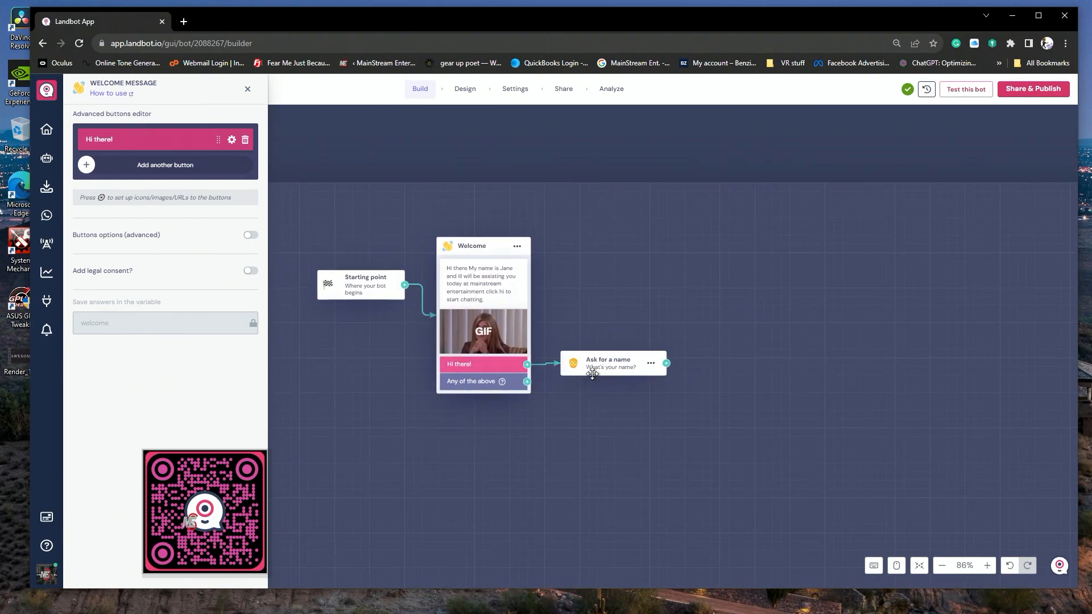
pyautogui.click(614, 367)
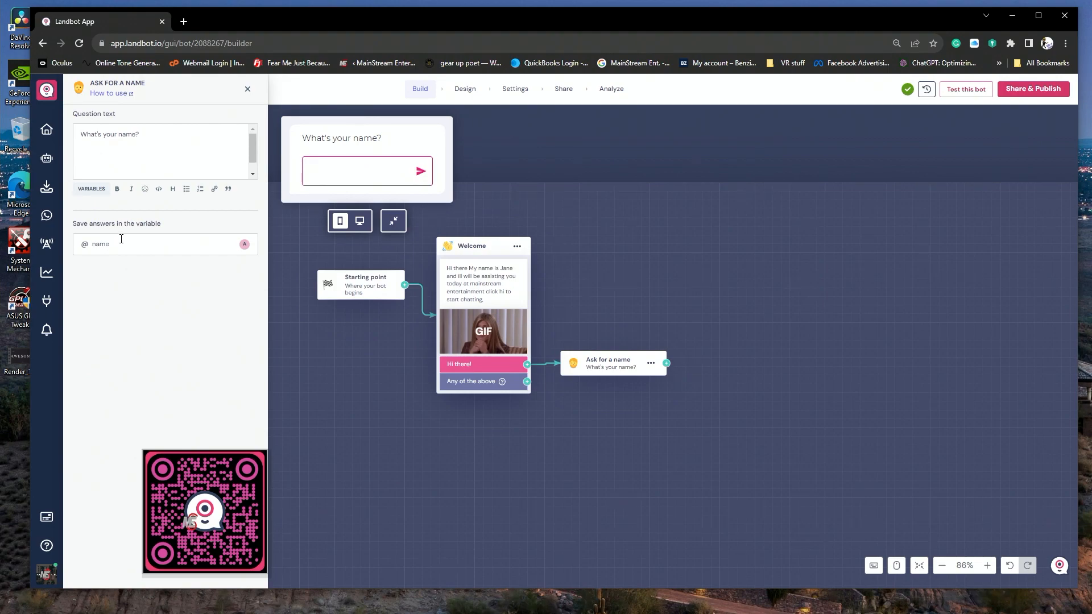
pyautogui.click(122, 243)
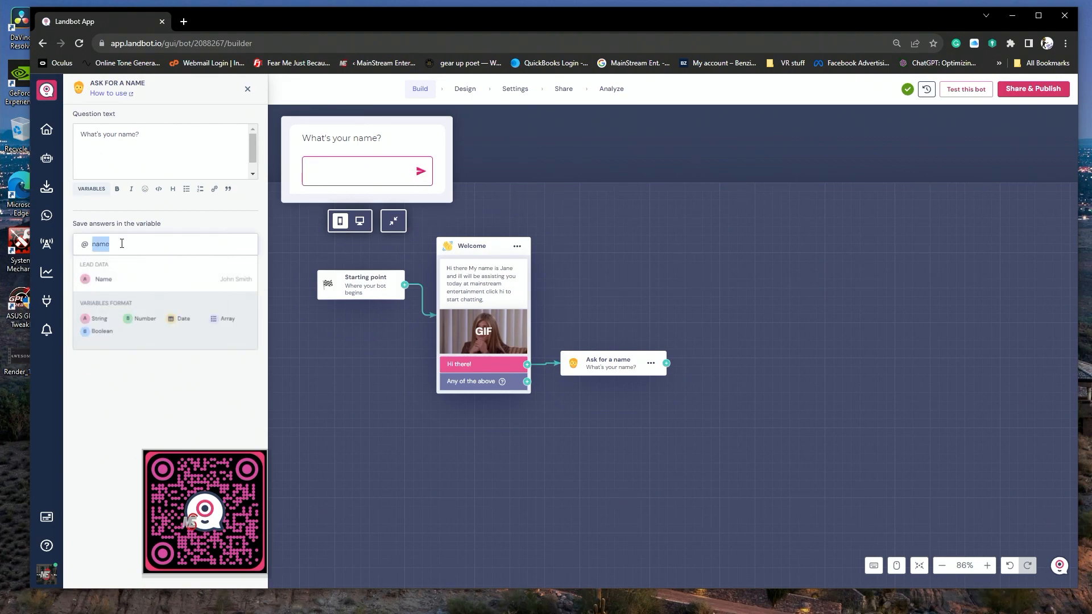
pyautogui.click(97, 284)
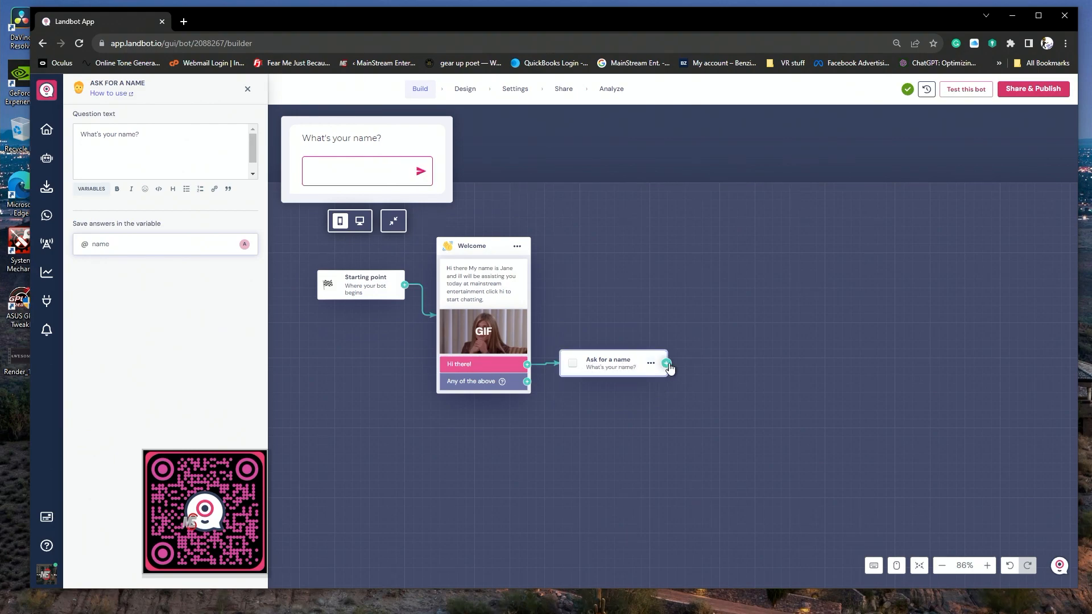
pyautogui.click(247, 89)
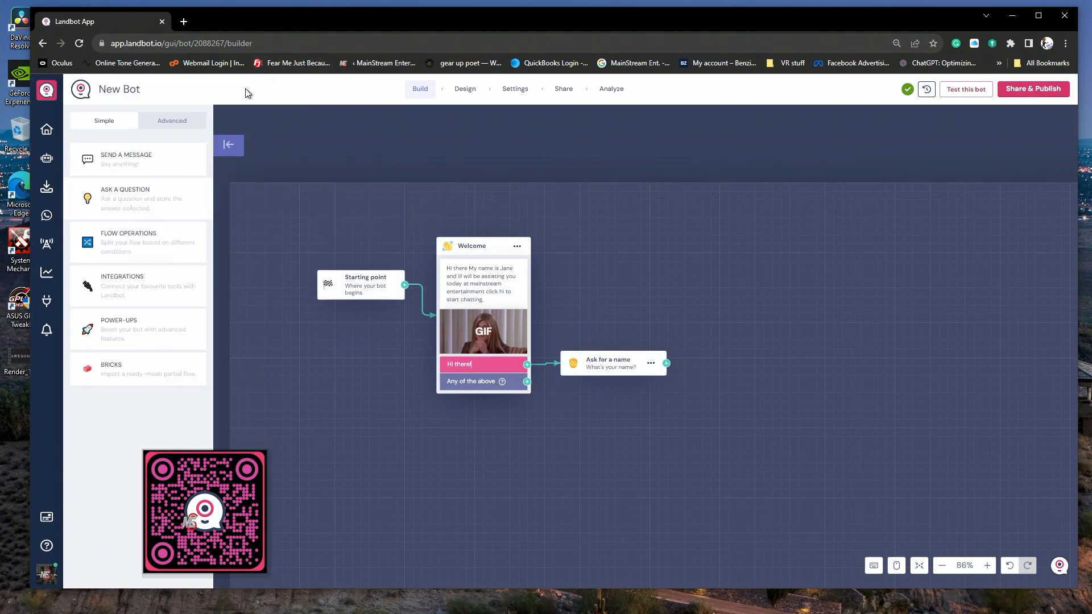
# Examine the block types that can follow the "Ask for a name" block, including the essentials and questions
pyautogui.click(666, 365)
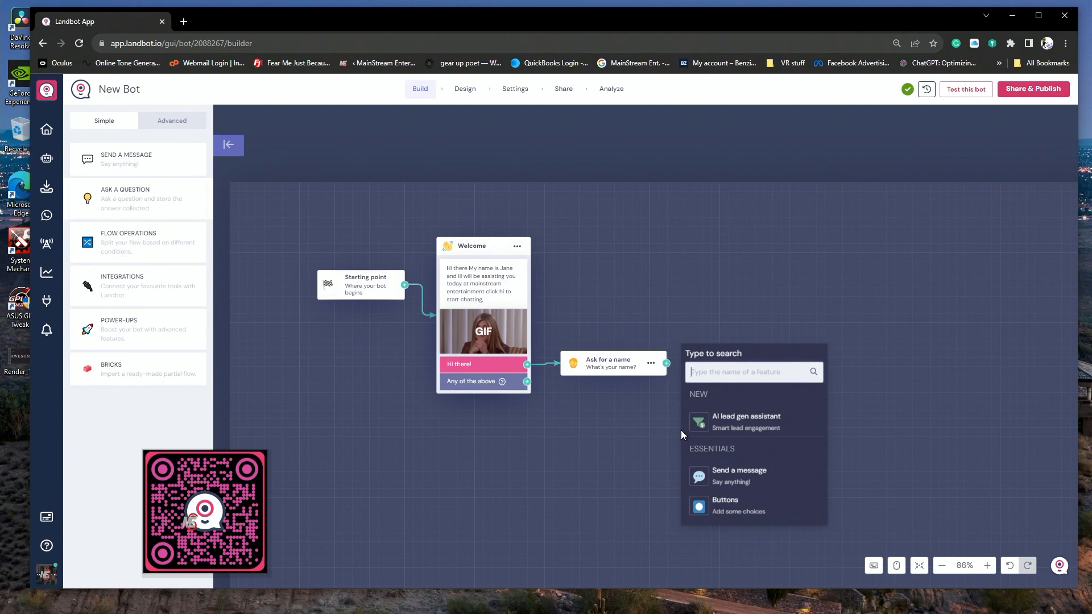
pyautogui.moveTo(635, 473); pyautogui.dragTo(520, 422)
pyautogui.moveTo(500, 312); pyautogui.dragTo(488, 310)
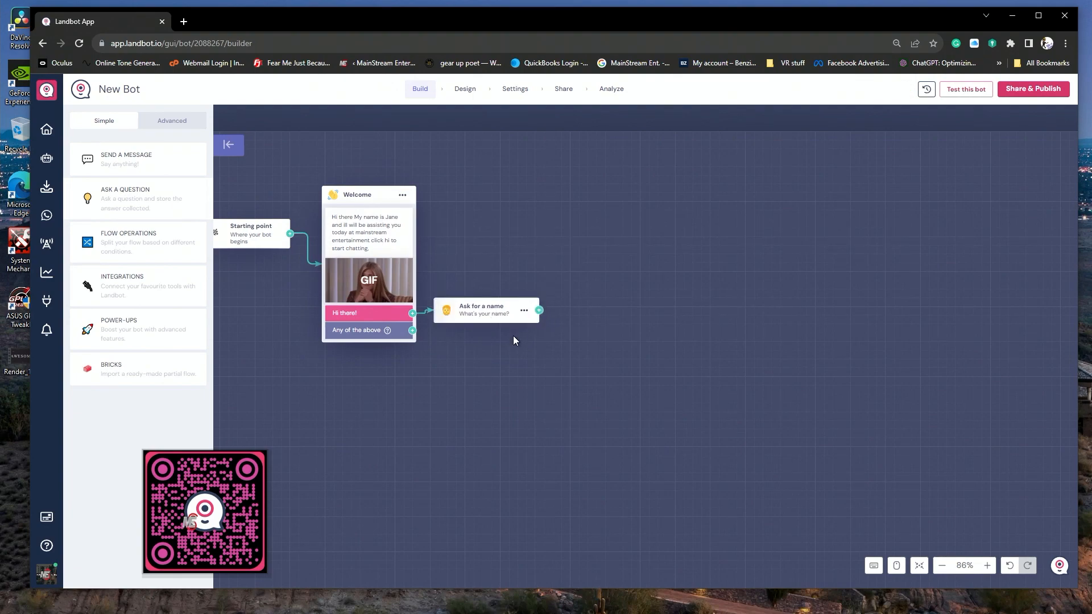
pyautogui.click(541, 312)
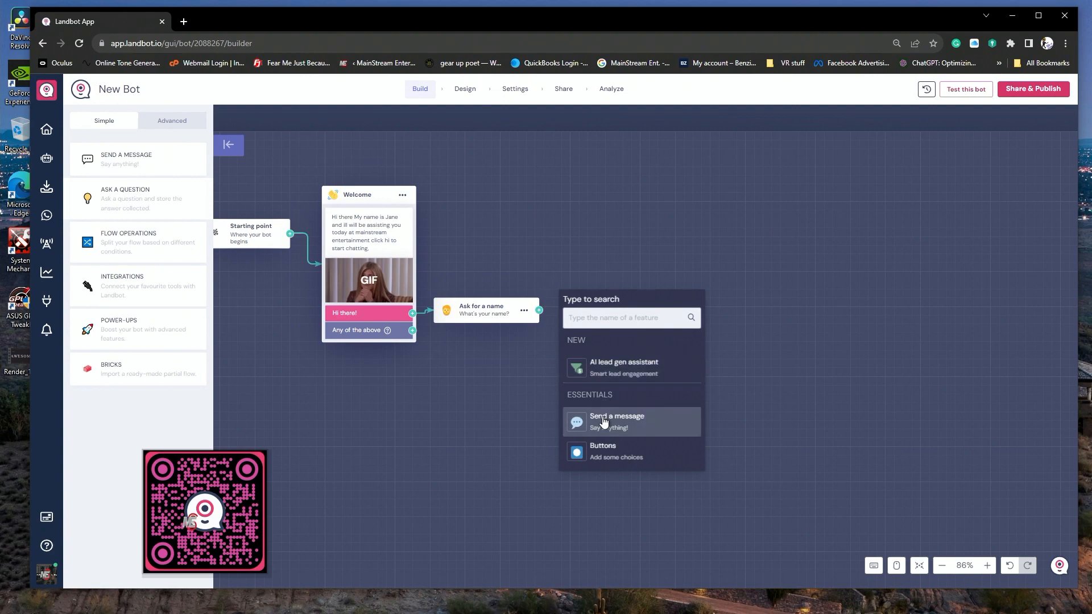
pyautogui.scroll(-5, 602, 421)
pyautogui.scroll(3, 604, 423)
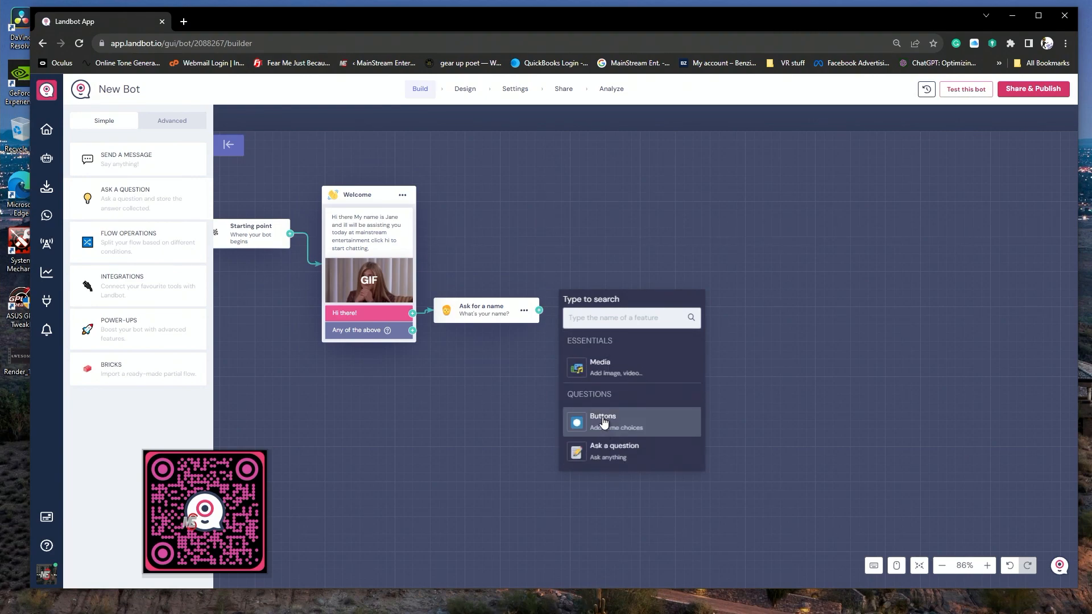
pyautogui.scroll(-3, 604, 423)
pyautogui.scroll(2, 604, 424)
pyautogui.scroll(-1, 604, 423)
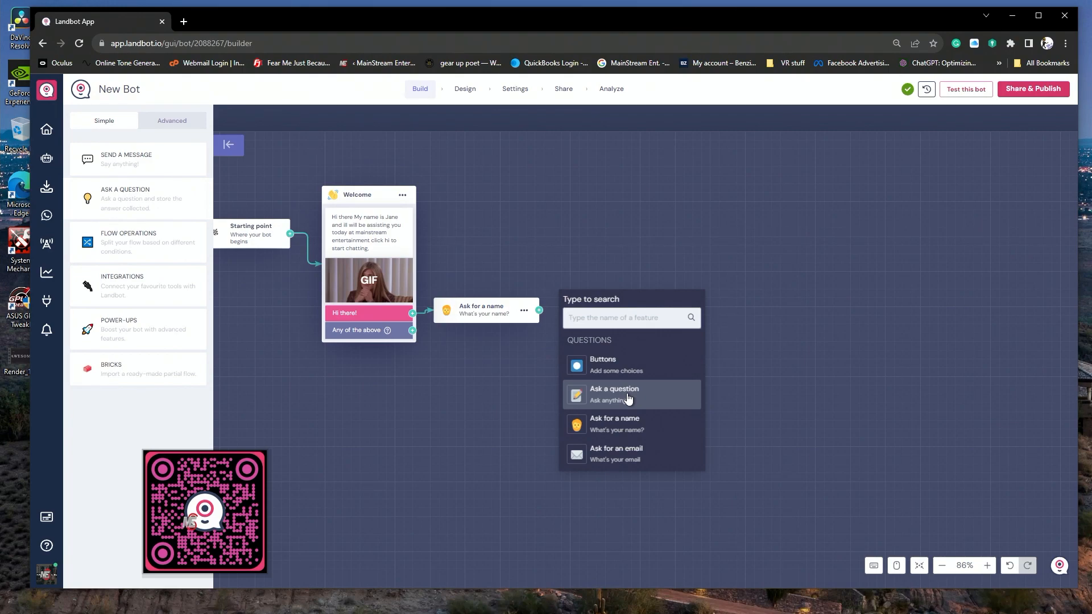
pyautogui.click(750, 391)
# Move the existing "Ask a question" block beside the "Ask for a name" block and connect the name block to it
pyautogui.scroll(-2, 592, 441)
pyautogui.scroll(-1, 591, 441)
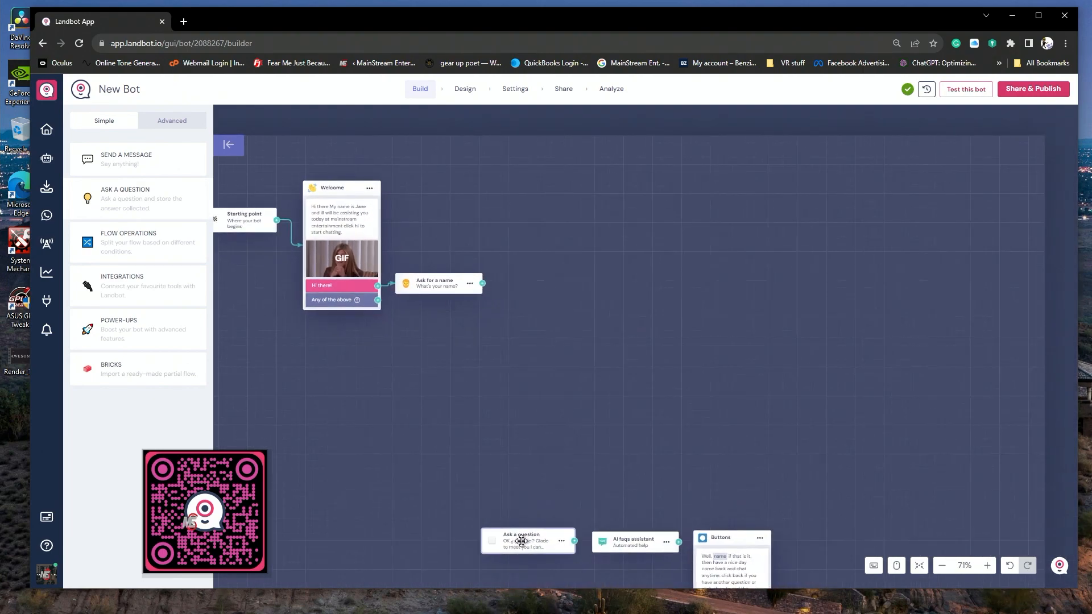
pyautogui.moveTo(521, 543); pyautogui.dragTo(536, 291)
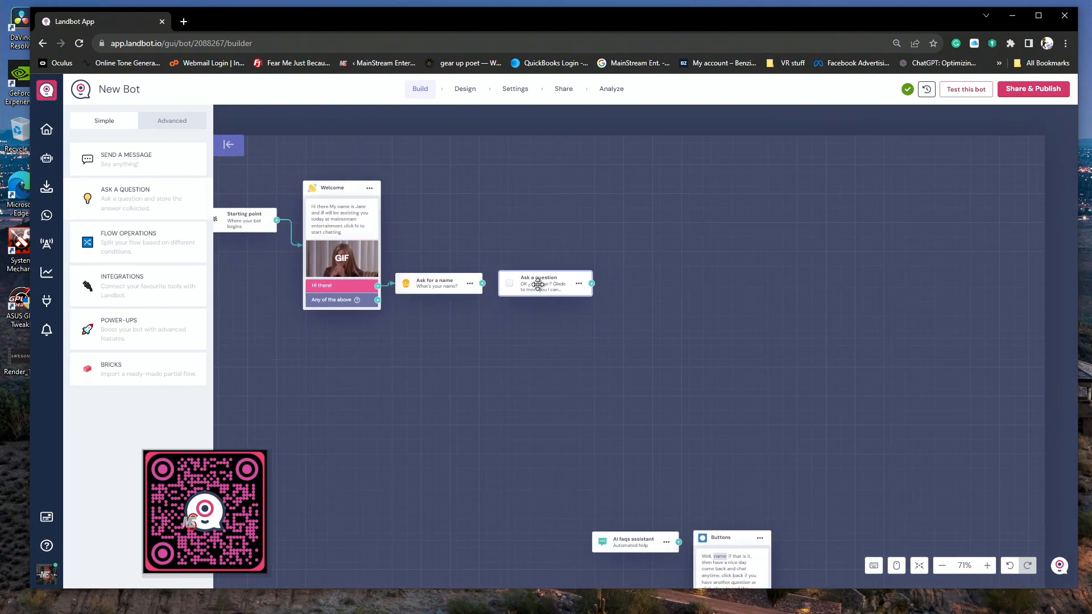
pyautogui.scroll(3, 529, 371)
pyautogui.scroll(2, 529, 371)
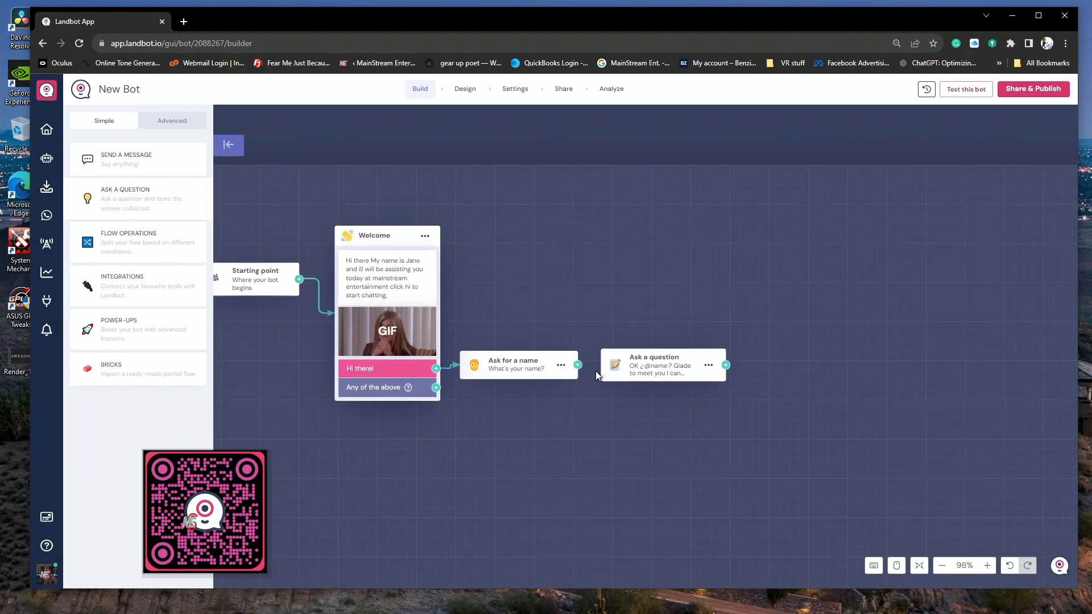
pyautogui.moveTo(578, 365); pyautogui.dragTo(610, 369)
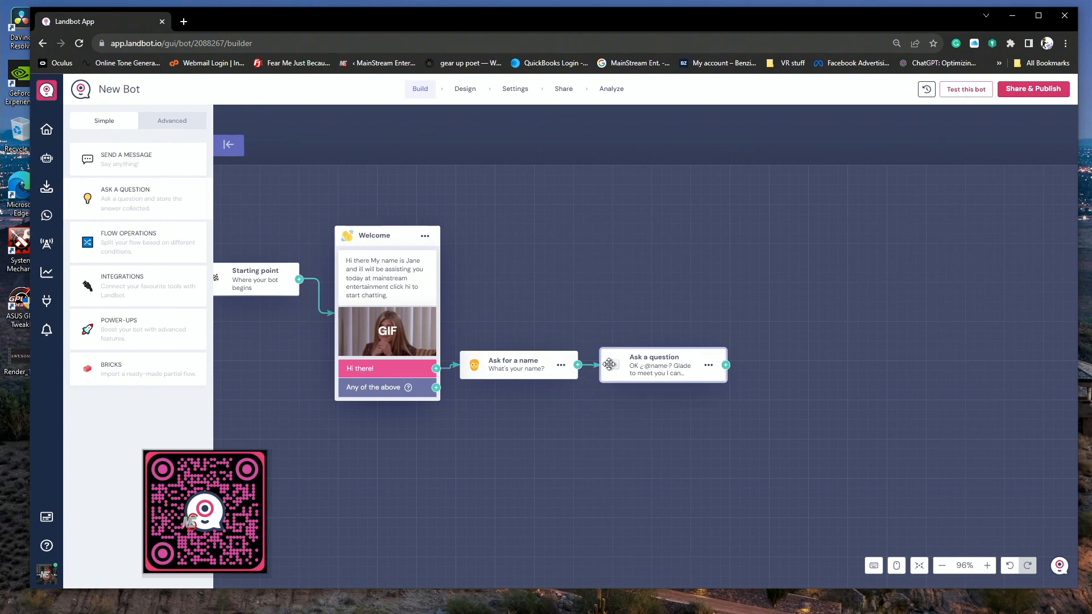
# Open the "Ask a question" block and examine its question text and the variables available for it
pyautogui.click(678, 370)
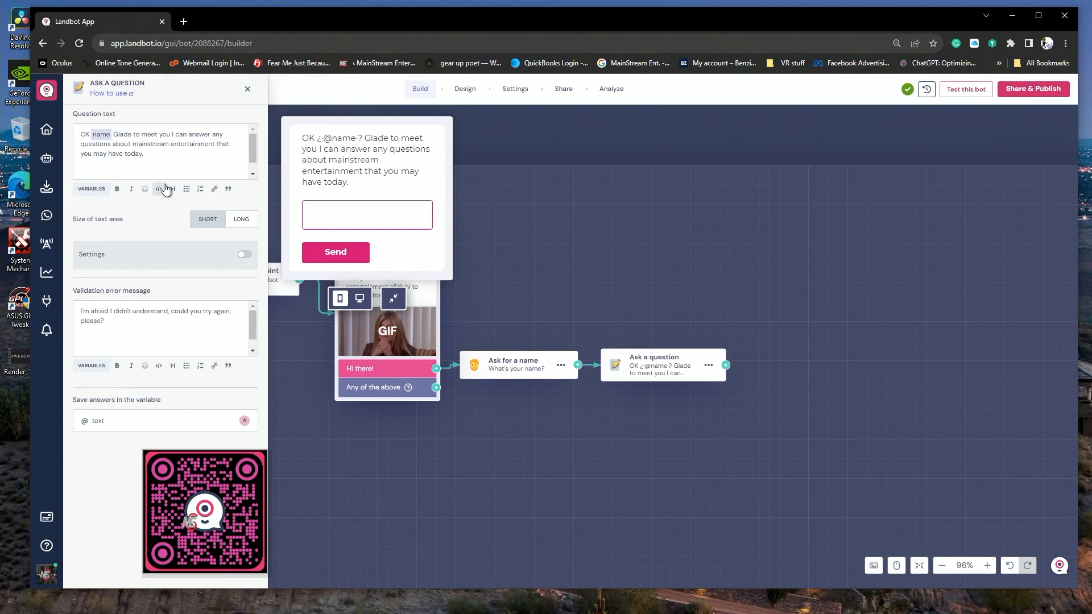
pyautogui.click(86, 194)
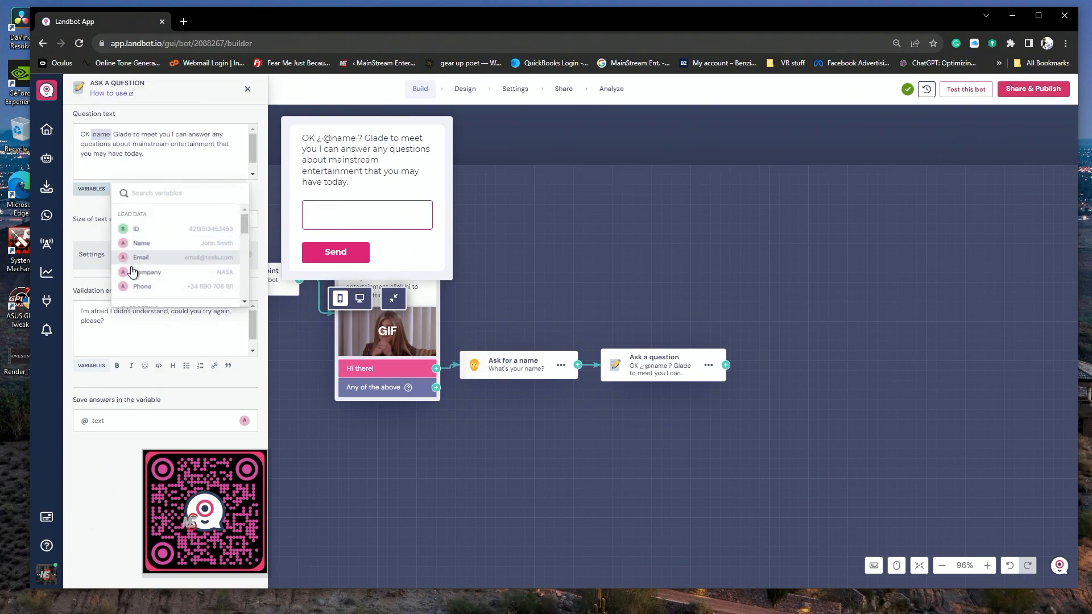
pyautogui.scroll(-1, 153, 279)
pyautogui.scroll(1, 153, 278)
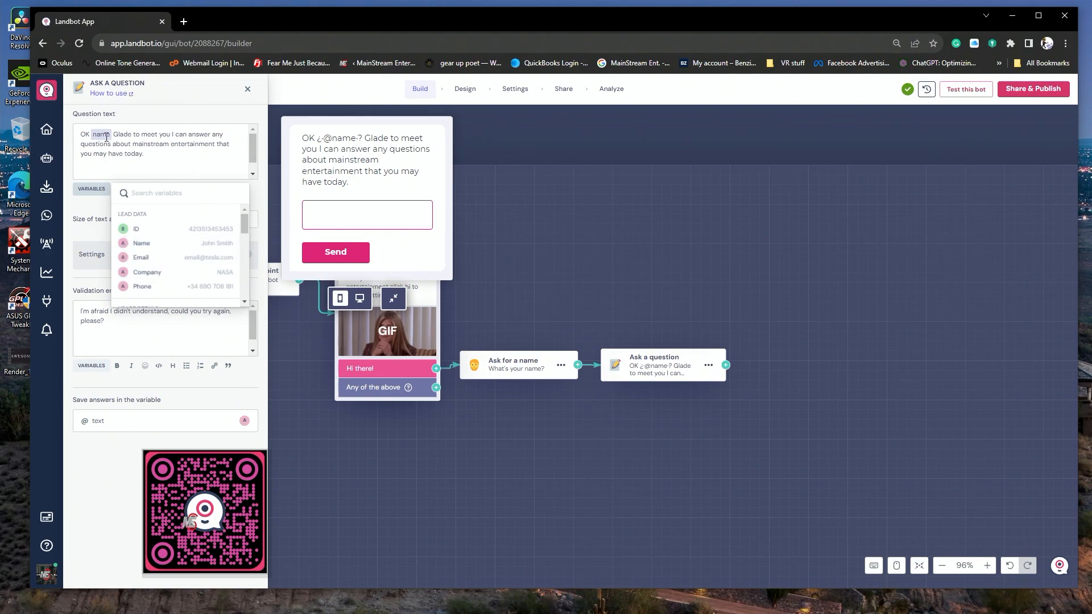
pyautogui.click(160, 161)
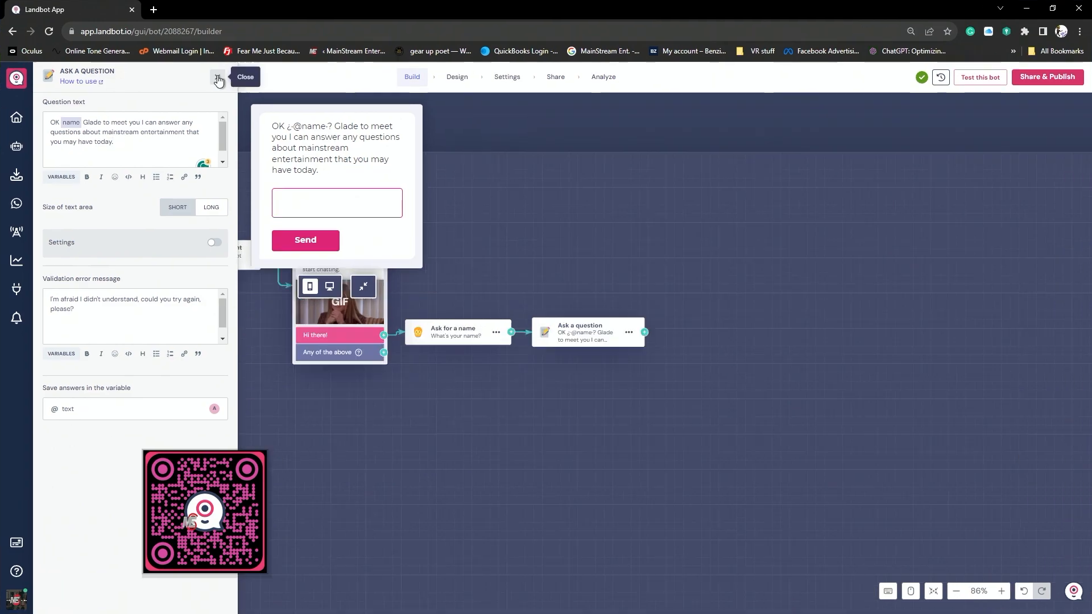
# Close the question's settings, place the AI faqs assistant block beside "Ask a question" and connect the question block to it
pyautogui.click(217, 78)
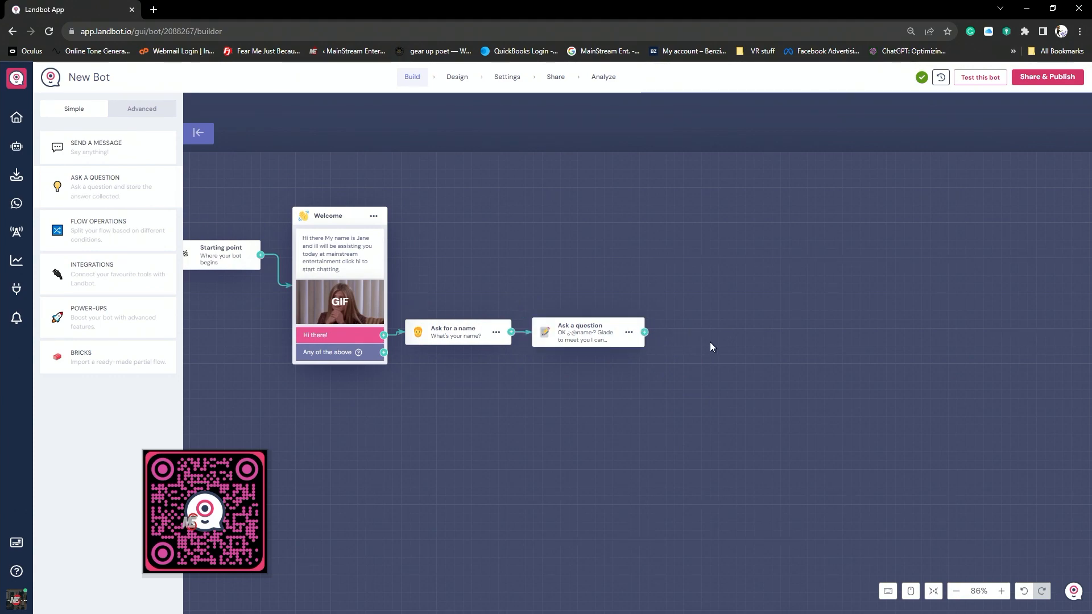
pyautogui.click(645, 332)
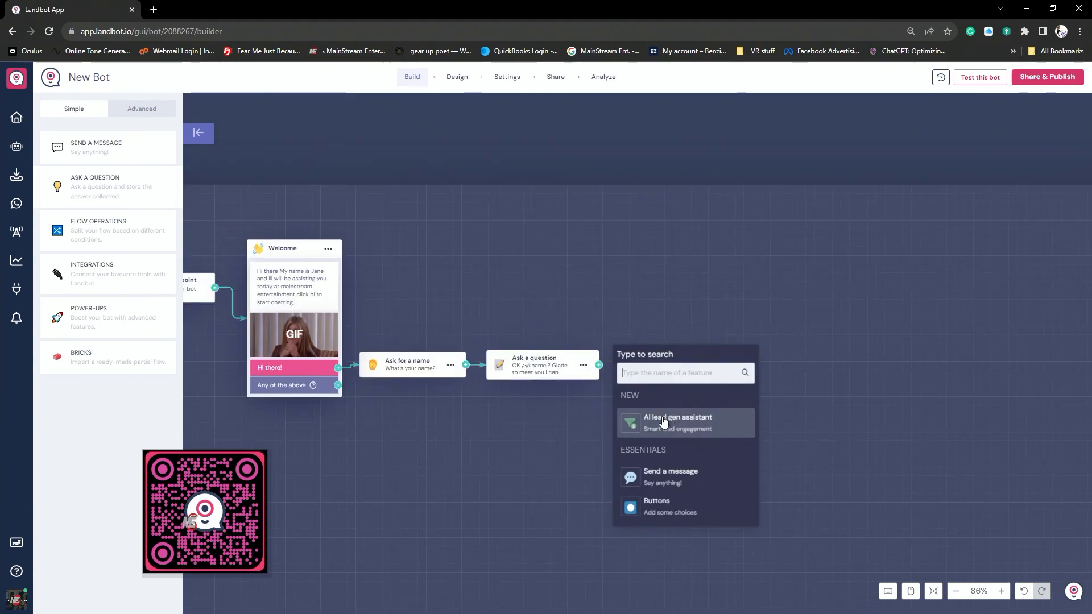
pyautogui.scroll(-5, 656, 502)
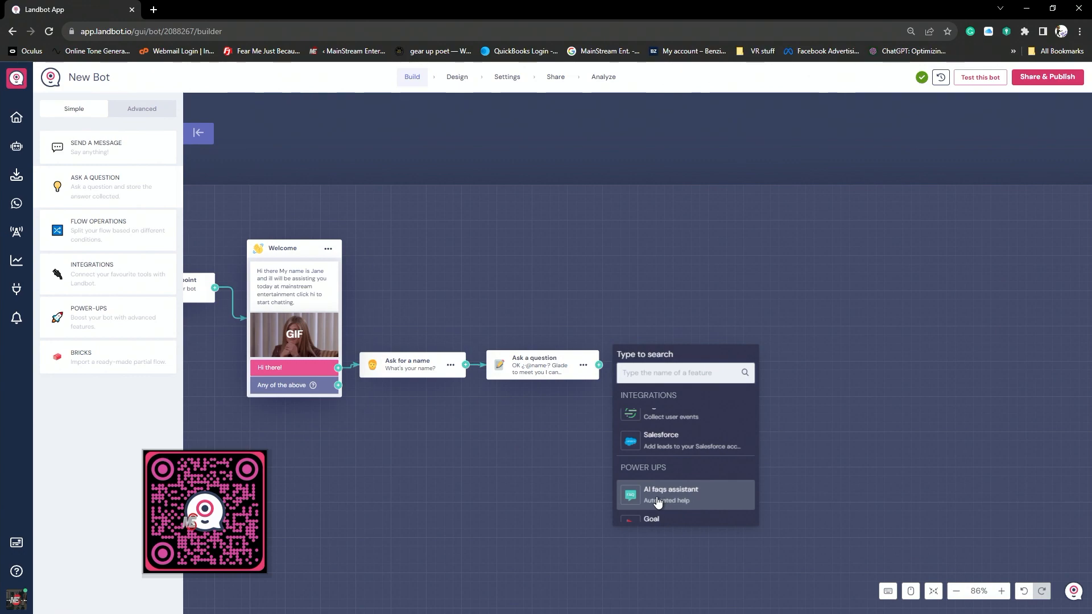
pyautogui.click(683, 501)
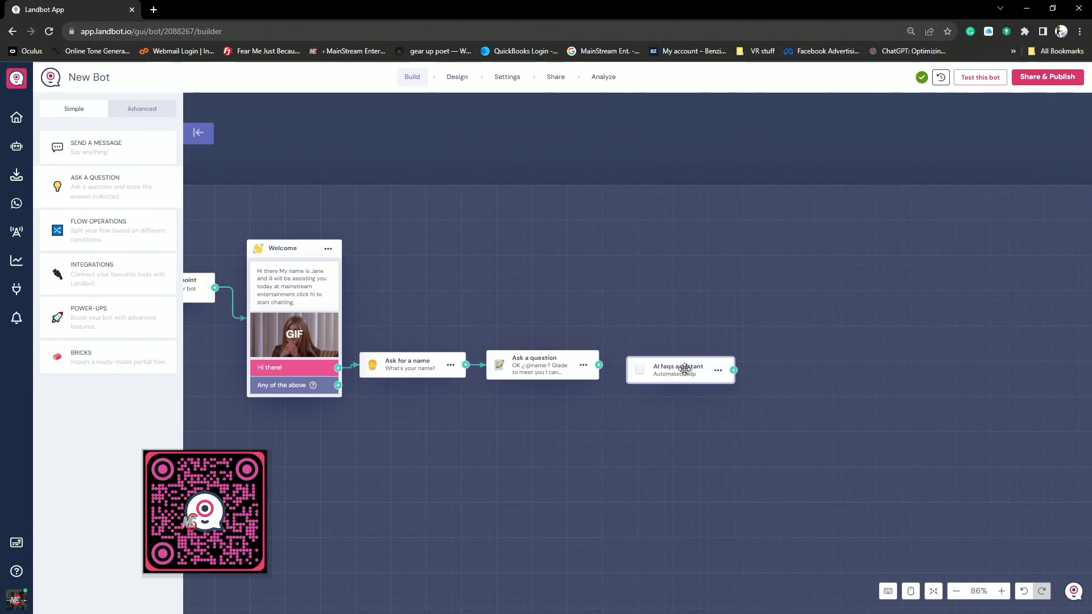
pyautogui.moveTo(599, 367); pyautogui.dragTo(630, 370)
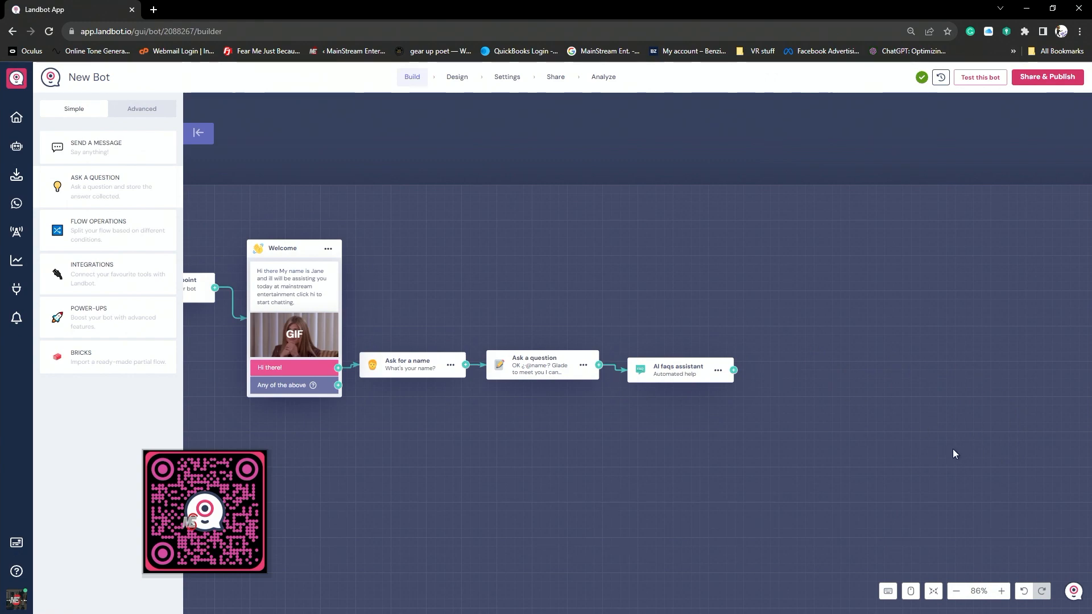
# Open the AI faqs assistant block and examine the business information ChatGPT relies on, including the studio features and equipment lists
pyautogui.click(674, 373)
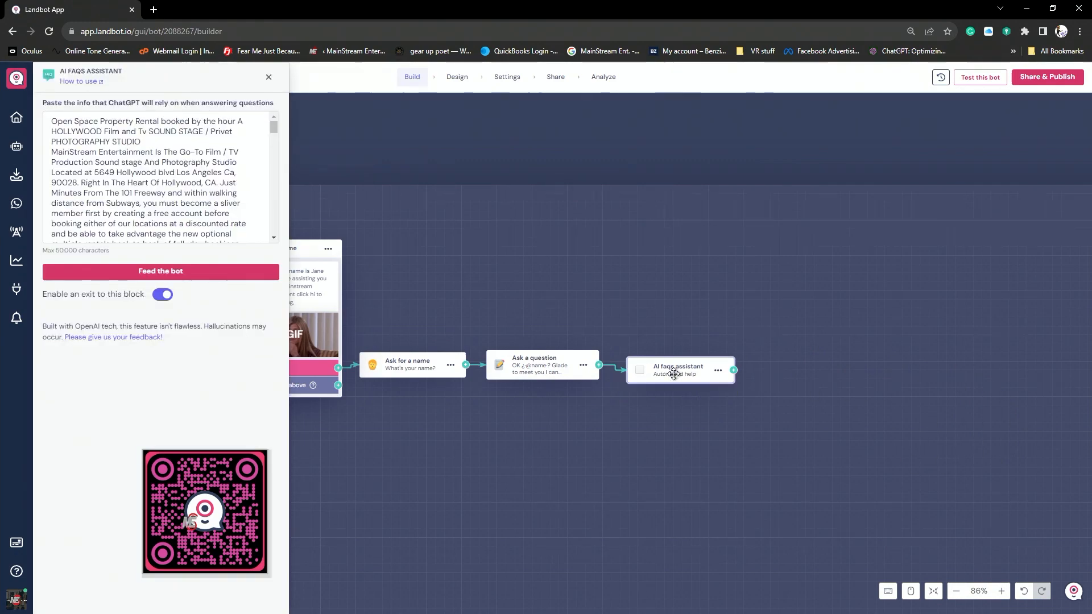
pyautogui.scroll(-1, 578, 280)
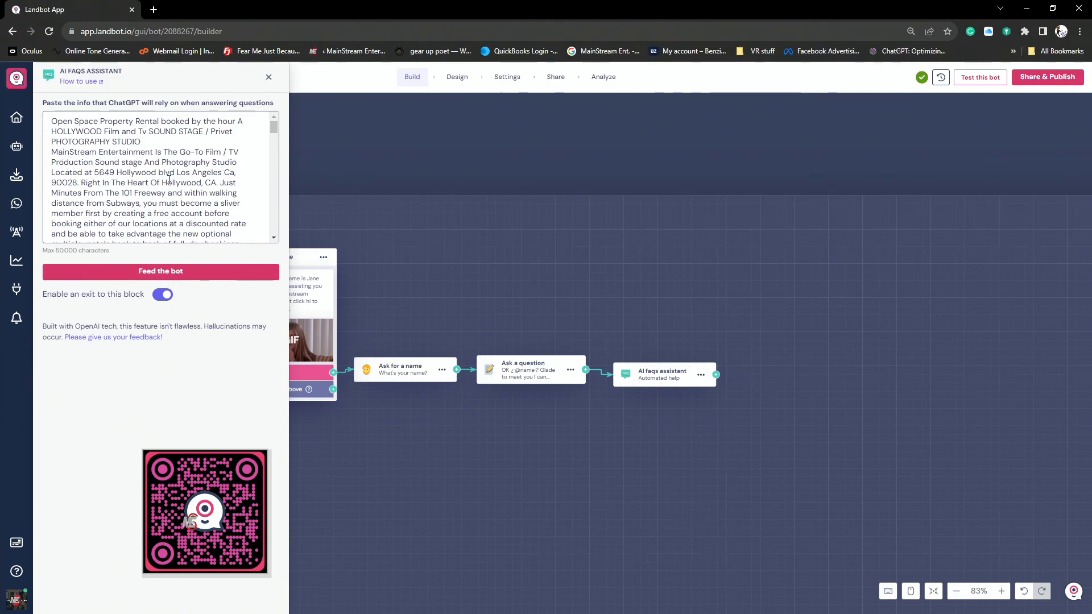
pyautogui.scroll(-5, 169, 179)
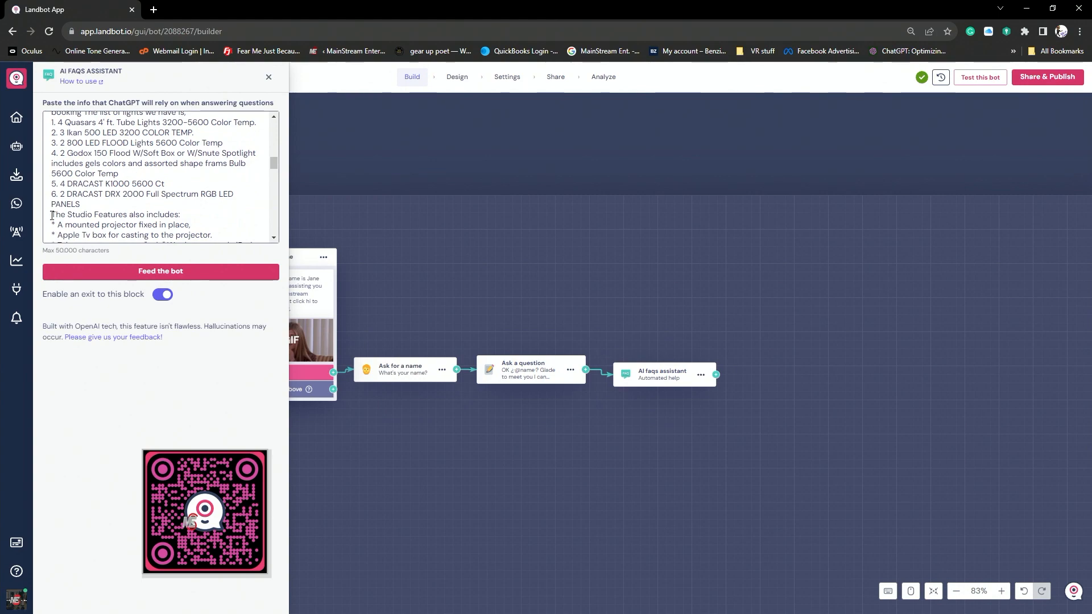
pyautogui.scroll(5, 86, 188)
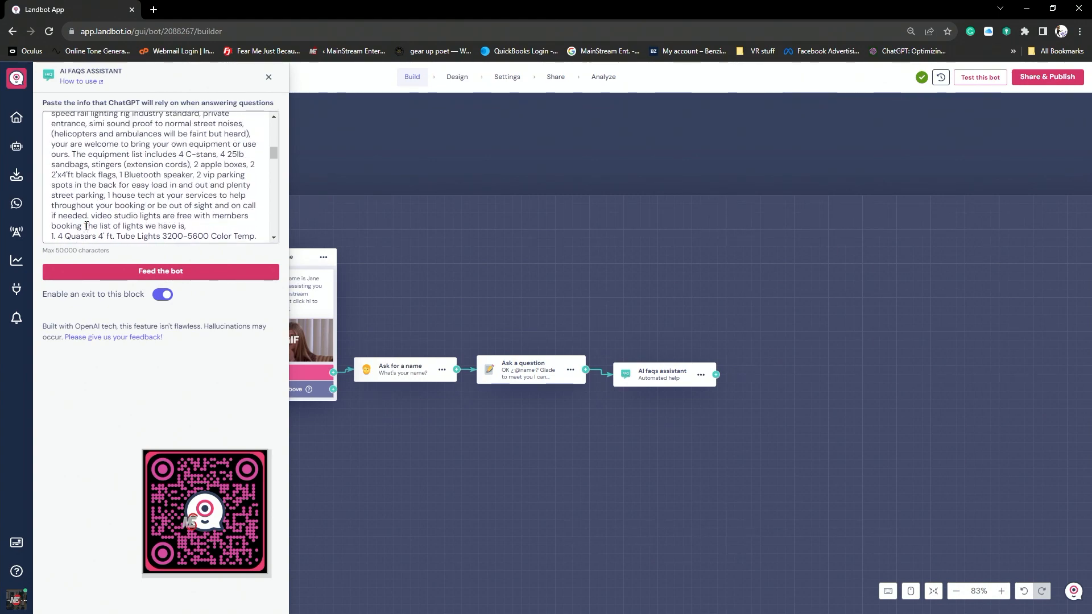
pyautogui.scroll(-3, 60, 189)
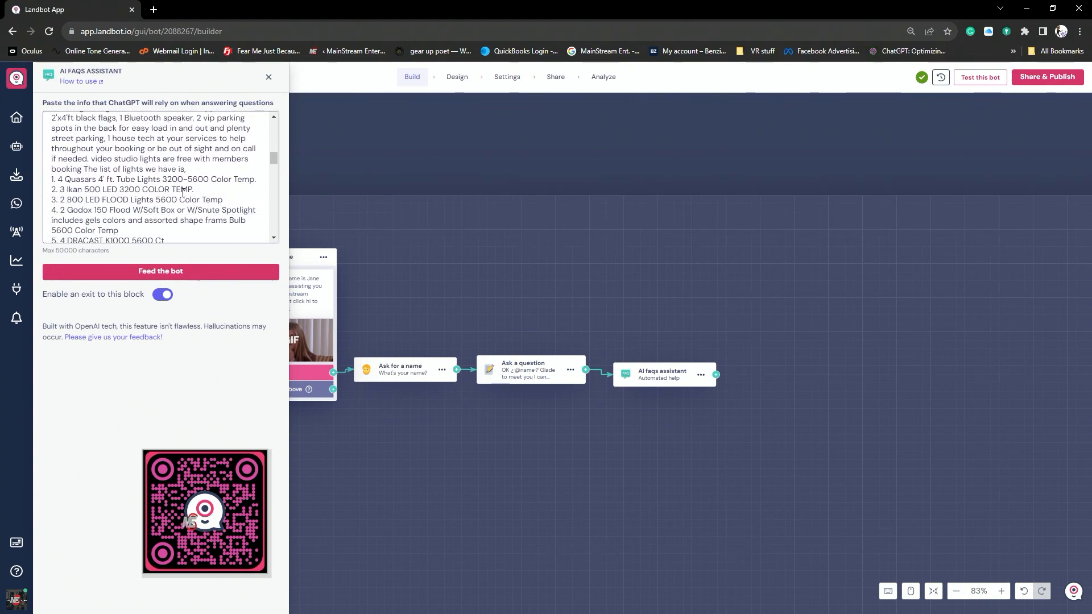
pyautogui.scroll(3, 197, 203)
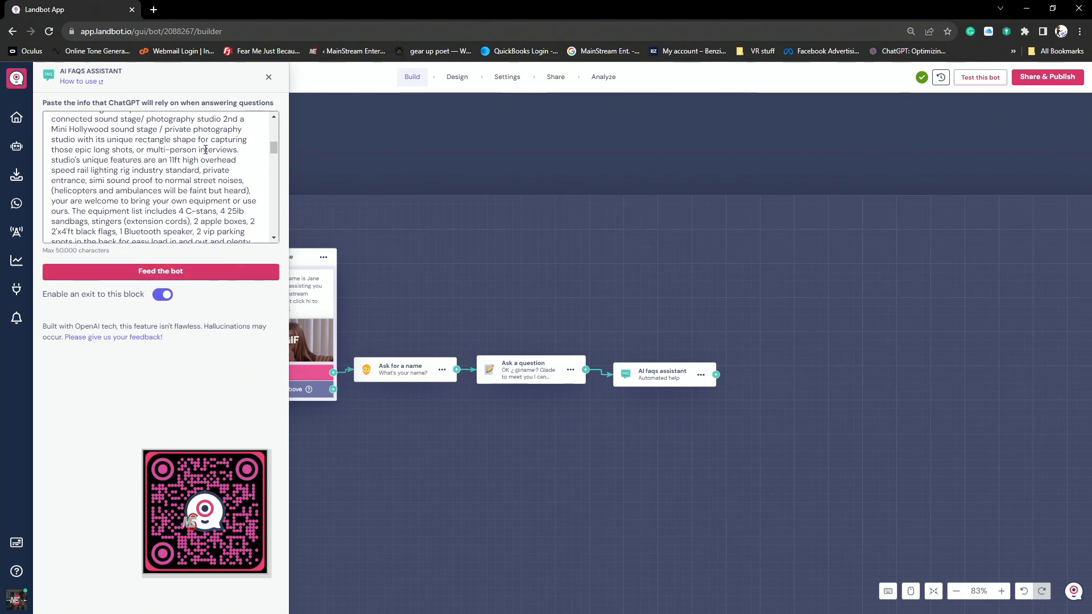
pyautogui.click(275, 269)
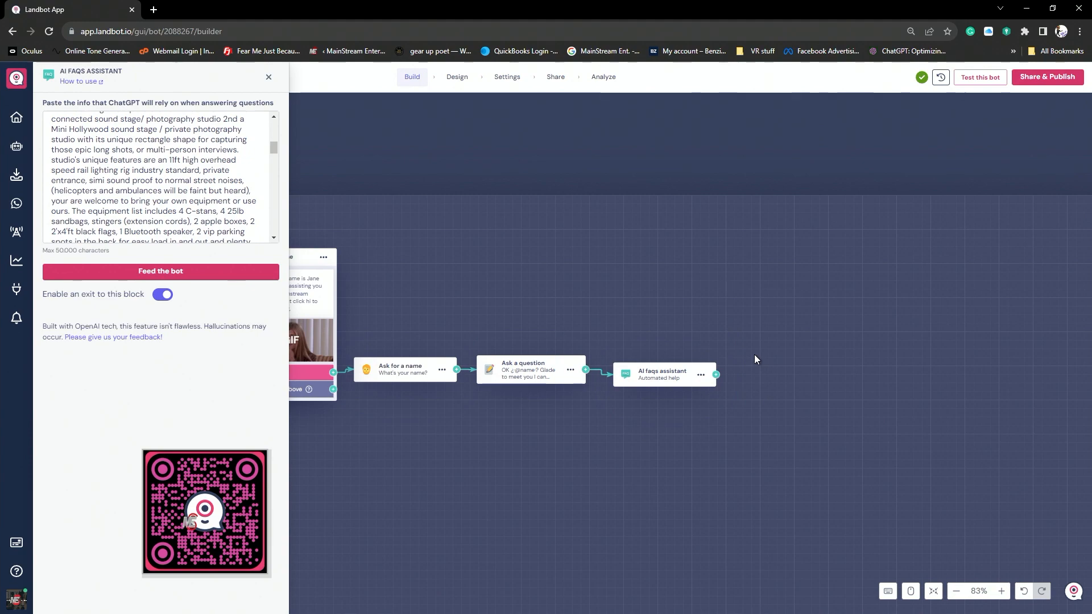
# Examine the essential block types that can follow the AI faqs assistant block
pyautogui.scroll(-3, 753, 383)
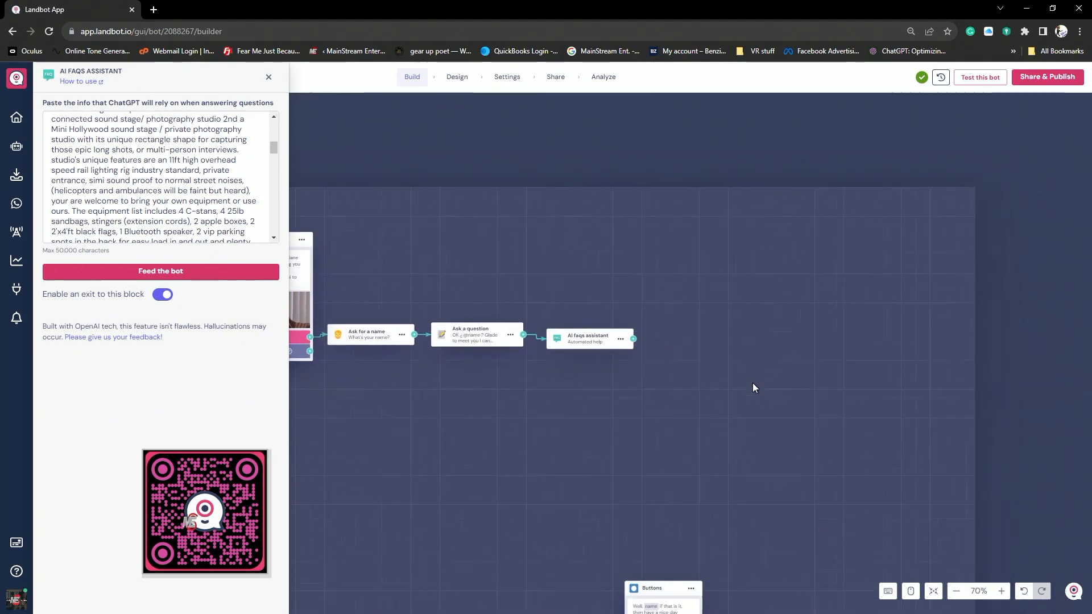
pyautogui.scroll(1, 631, 392)
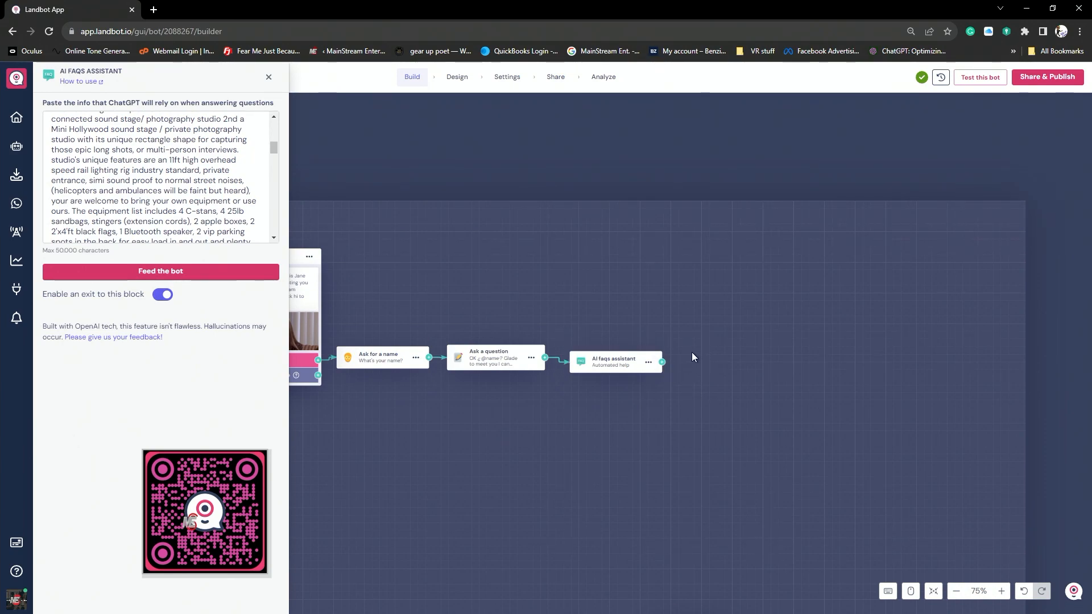
pyautogui.scroll(-2, 706, 364)
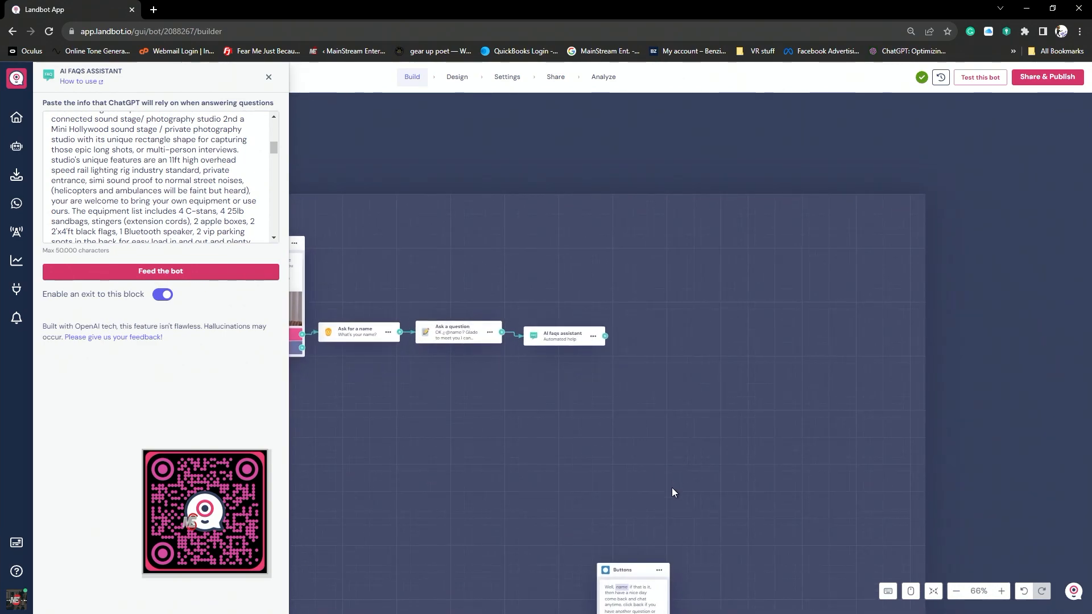
pyautogui.scroll(3, 661, 451)
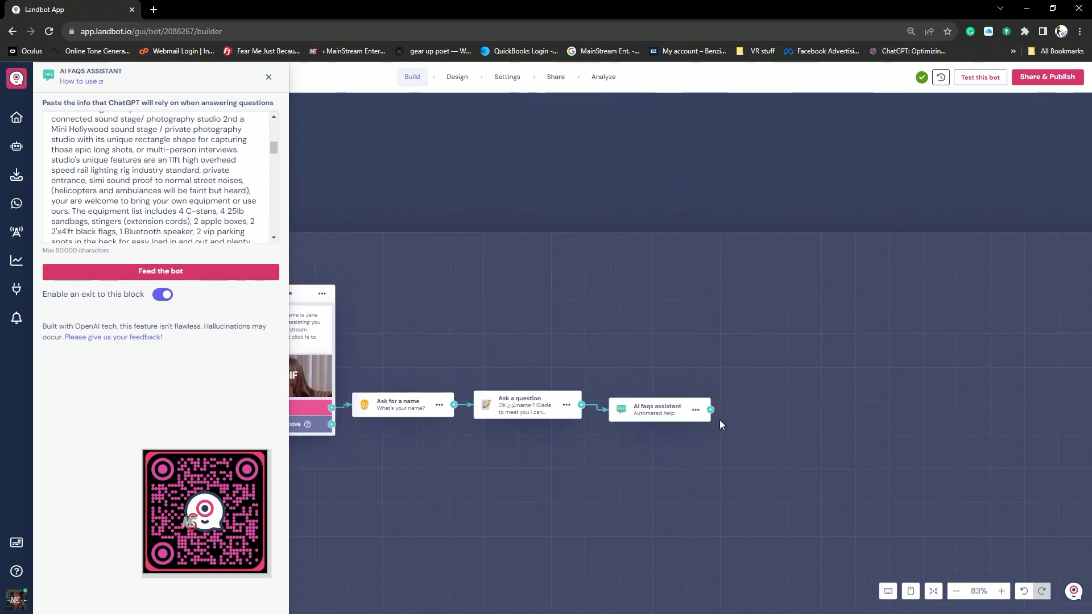
pyautogui.click(710, 412)
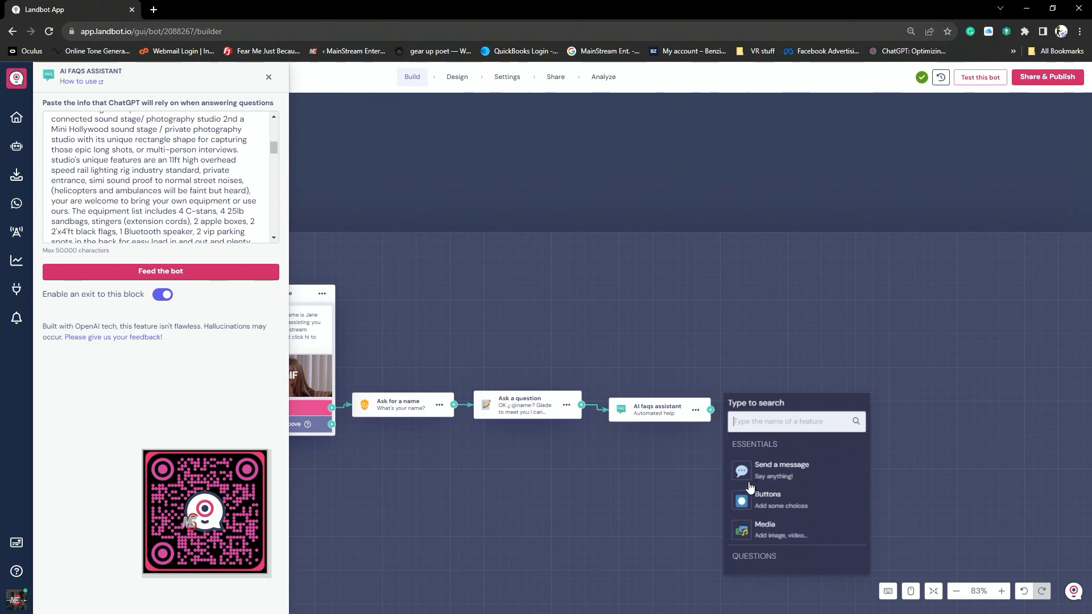
pyautogui.scroll(2, 757, 491)
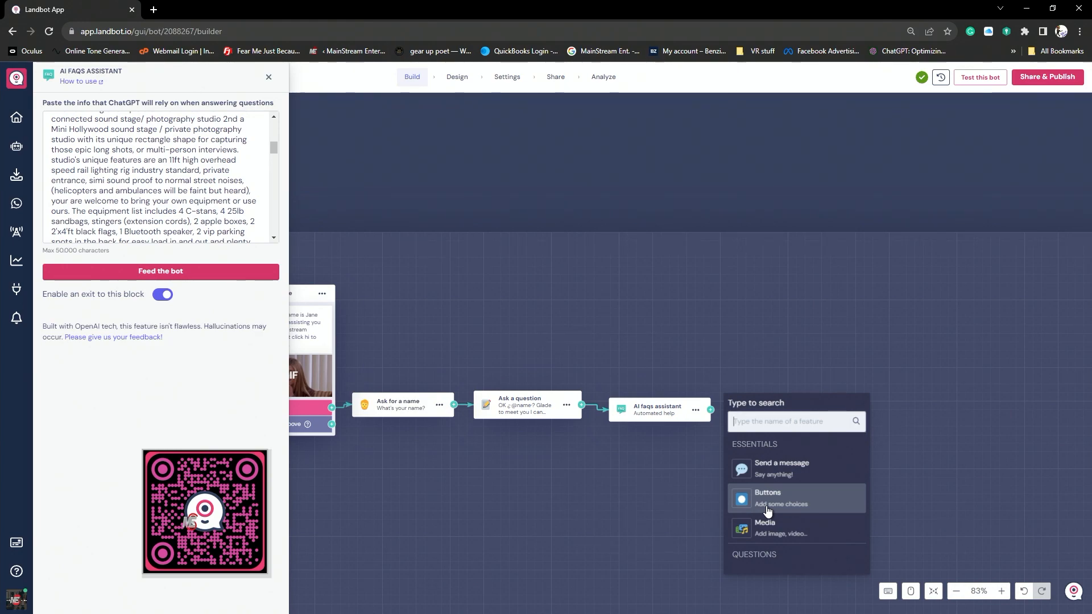
pyautogui.click(681, 493)
# Move the existing Buttons block beside the AI faqs assistant block and connect the assistant to it
pyautogui.scroll(-1, 743, 494)
pyautogui.scroll(-3, 700, 537)
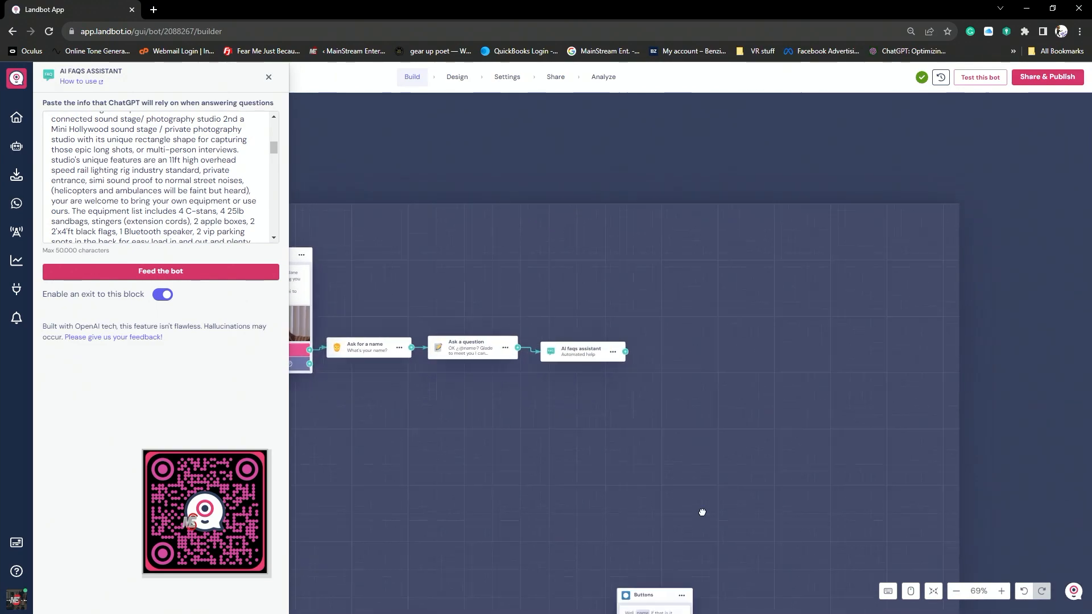
pyautogui.moveTo(663, 513); pyautogui.dragTo(710, 263)
pyautogui.scroll(6, 814, 351)
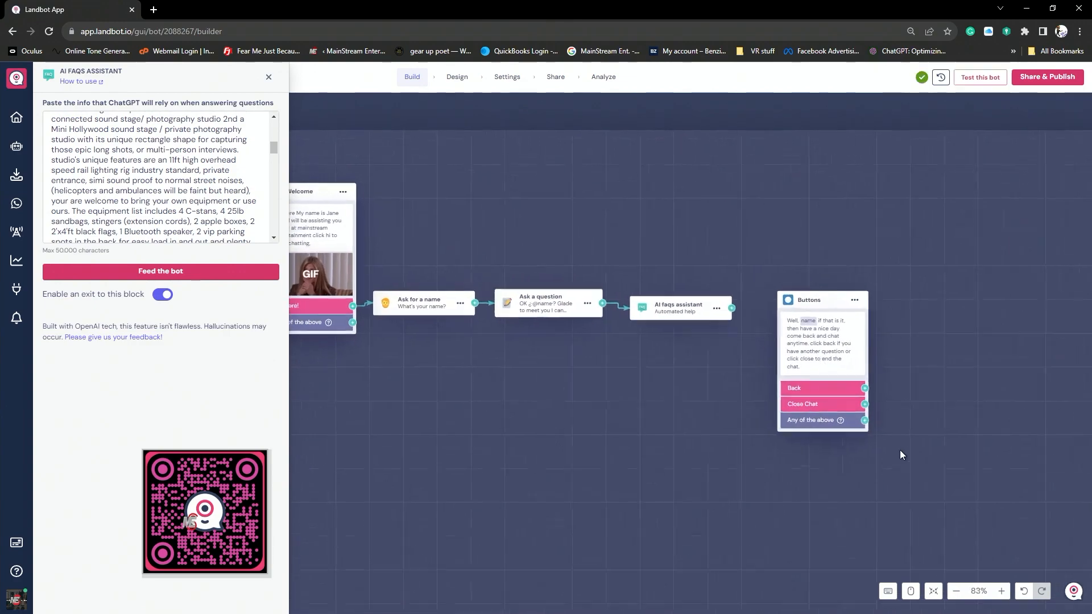
pyautogui.moveTo(897, 342); pyautogui.dragTo(881, 341)
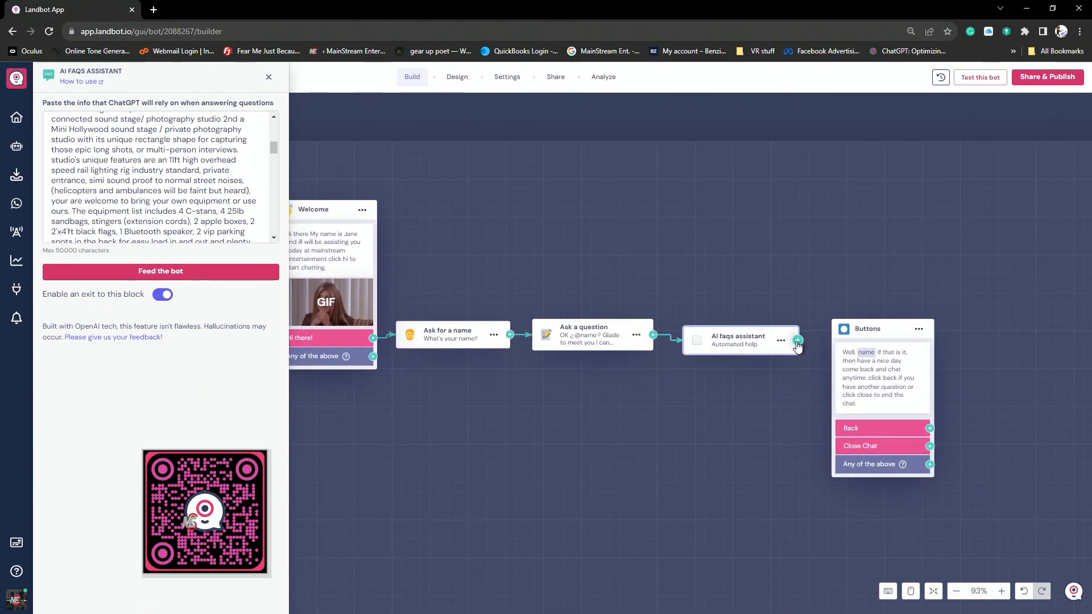
pyautogui.moveTo(798, 340); pyautogui.dragTo(833, 401)
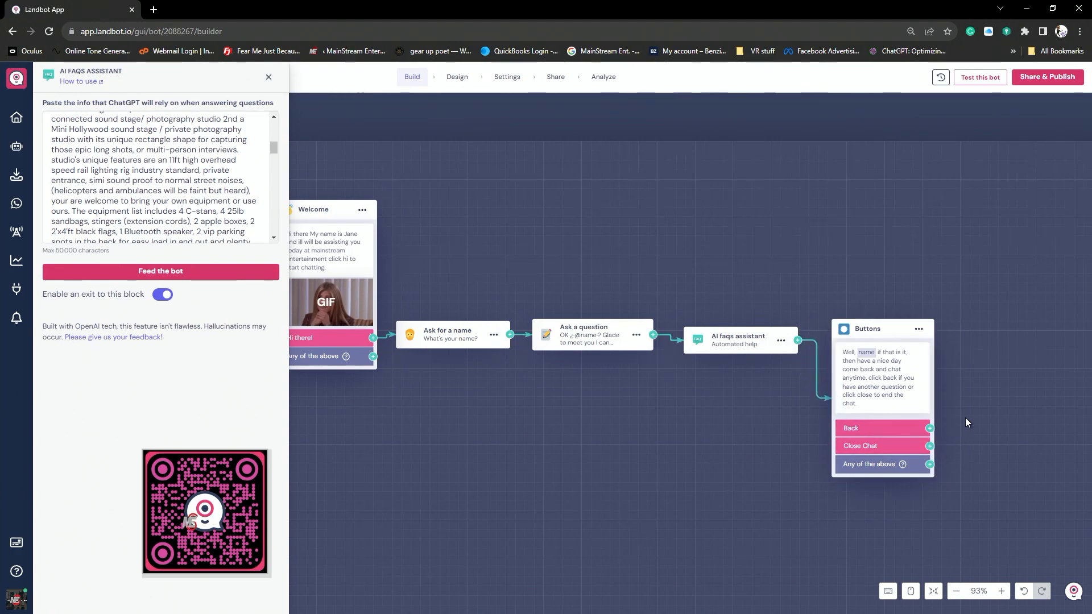
pyautogui.moveTo(869, 336); pyautogui.dragTo(877, 311)
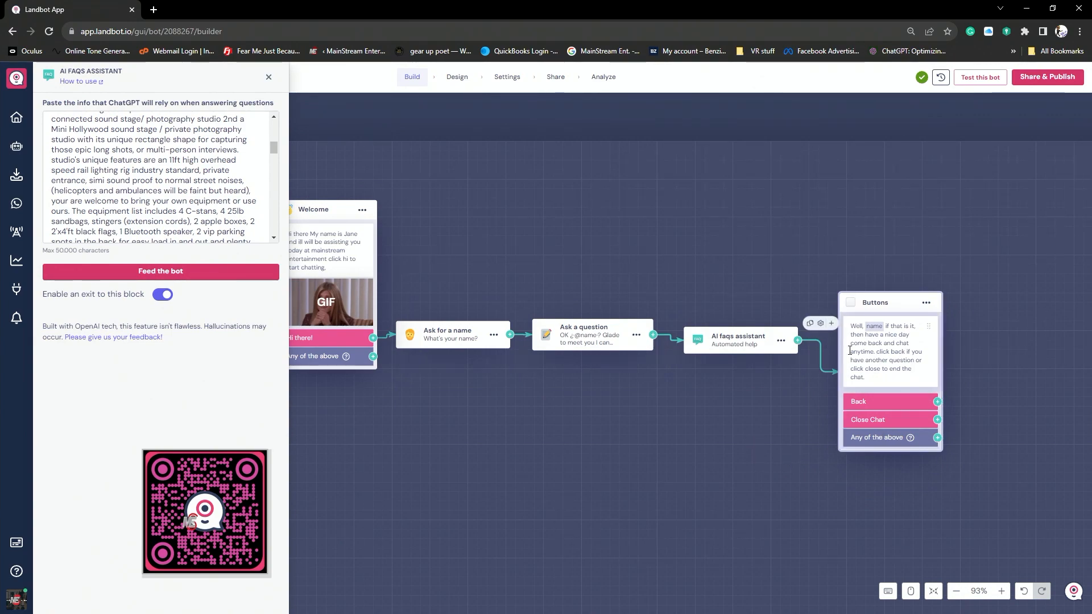
# Review the Buttons block's message and options, connect its Back option to the "Ask a question" block and close the settings
pyautogui.click(889, 310)
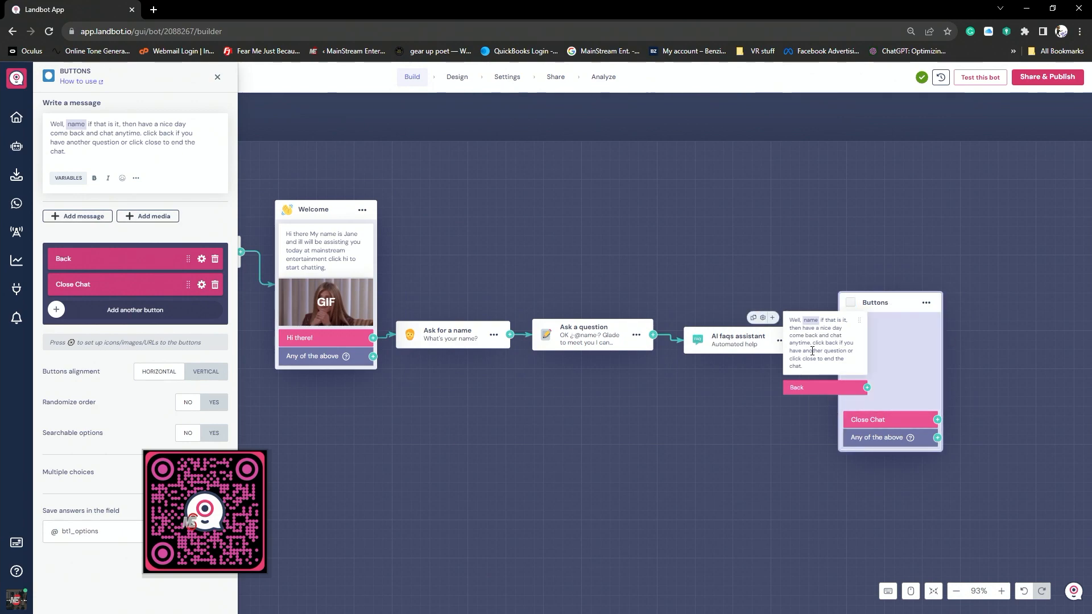
pyautogui.scroll(2, 786, 405)
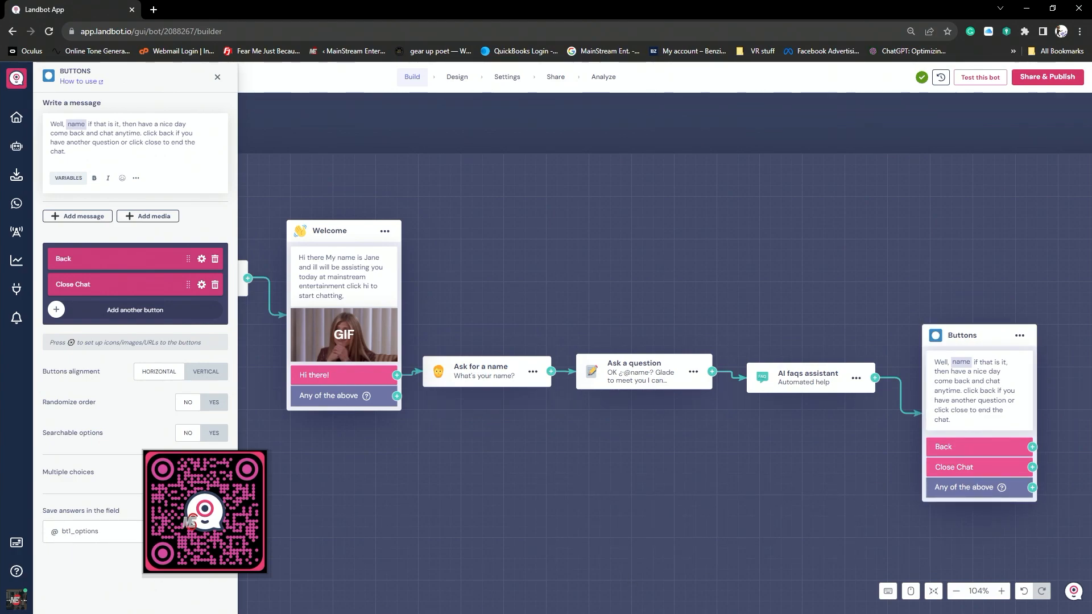
pyautogui.moveTo(777, 475); pyautogui.dragTo(651, 454)
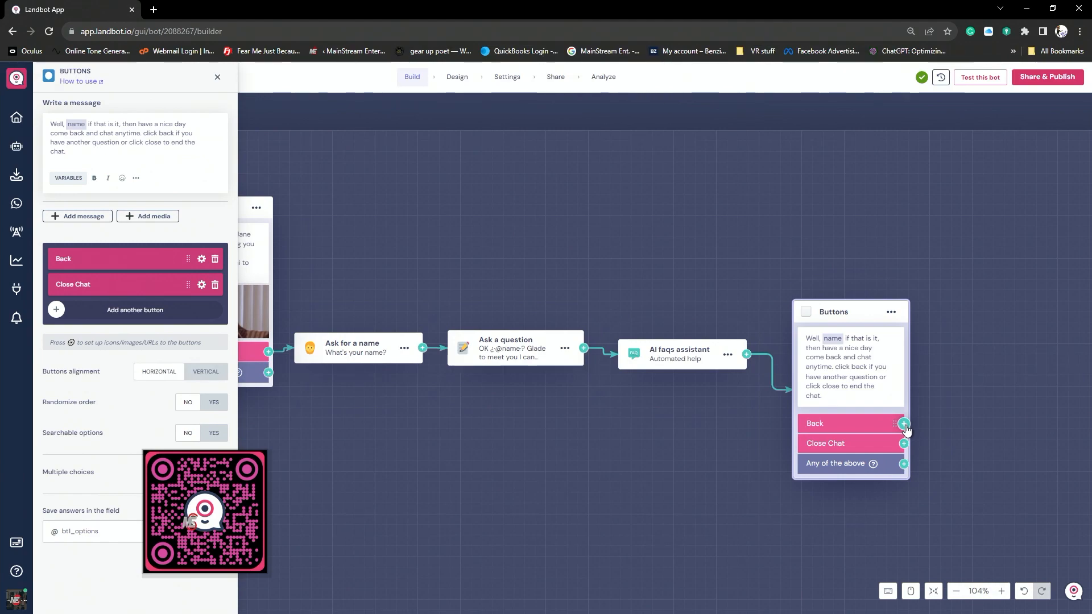
pyautogui.moveTo(904, 424); pyautogui.dragTo(453, 351)
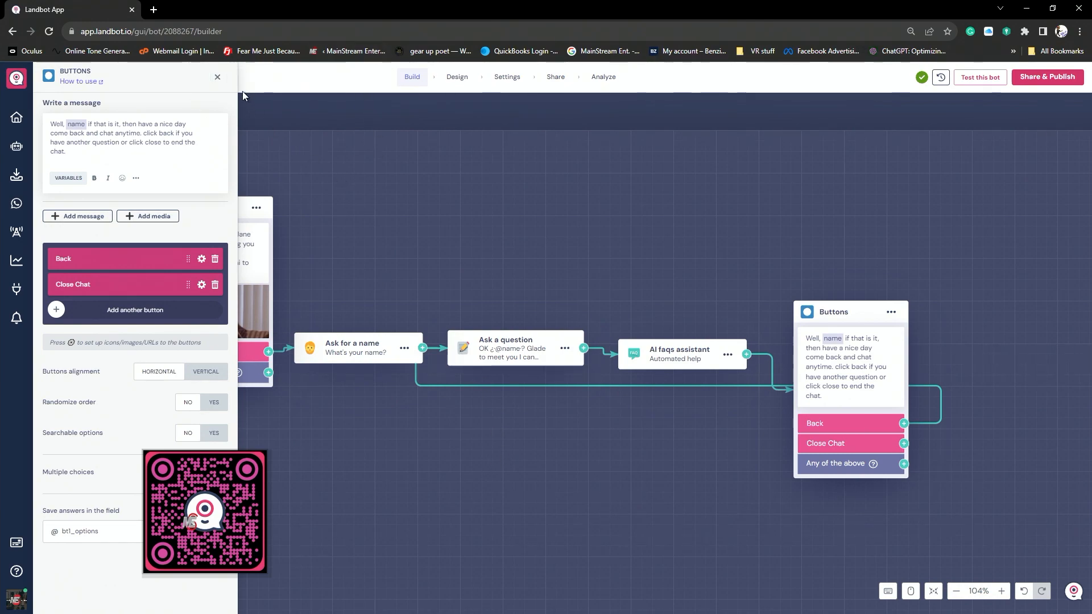
pyautogui.click(217, 77)
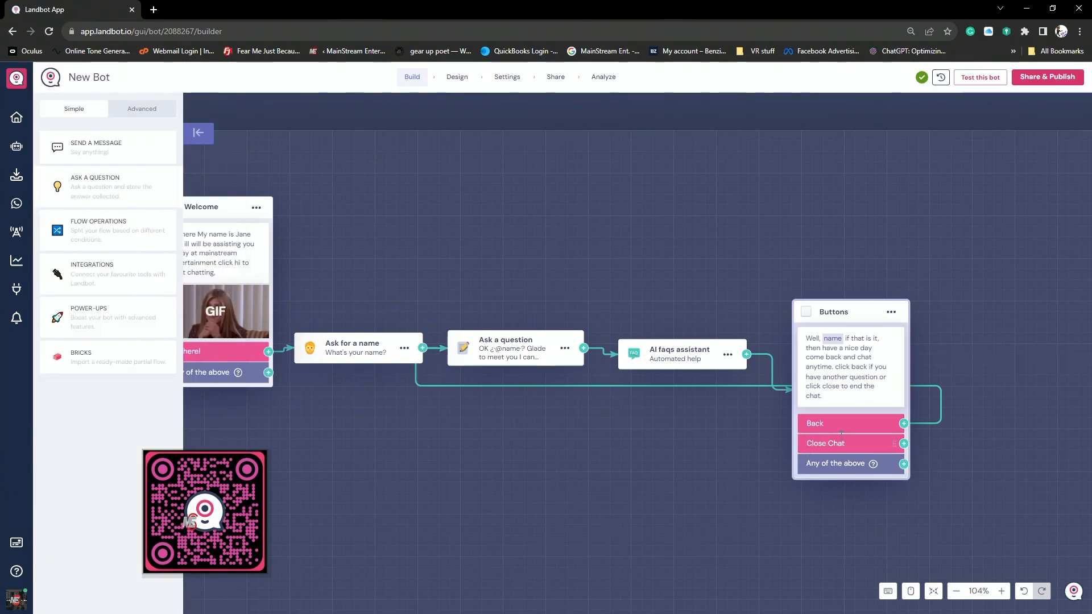
# Look through the block types that can follow the Close Chat option and find the "Close chat" block among the power-ups
pyautogui.moveTo(998, 394); pyautogui.dragTo(858, 295)
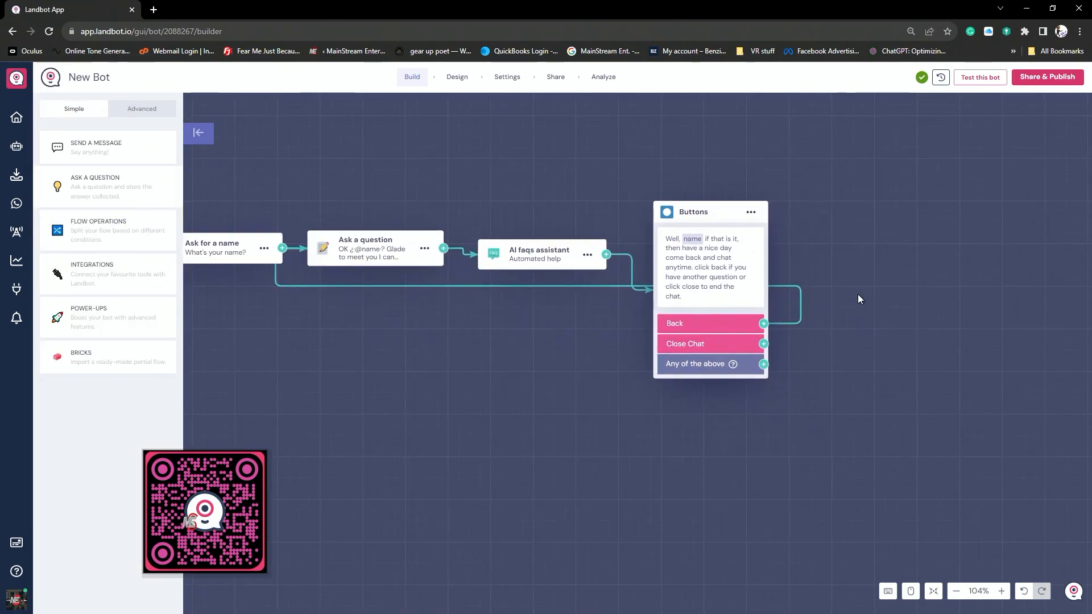
pyautogui.click(764, 344)
pyautogui.scroll(-3, 849, 449)
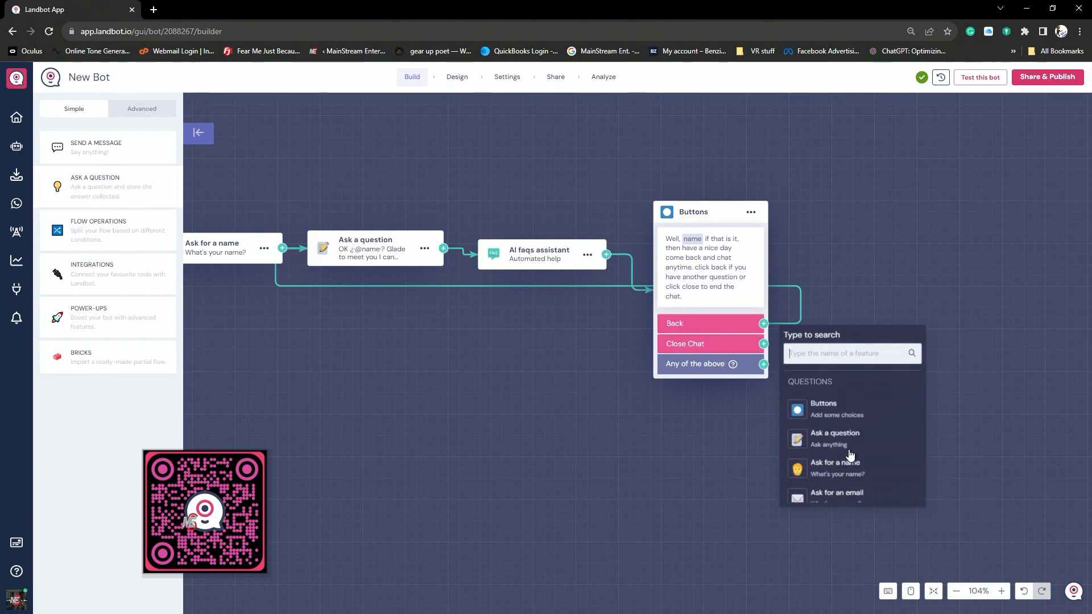
pyautogui.scroll(-10, 849, 453)
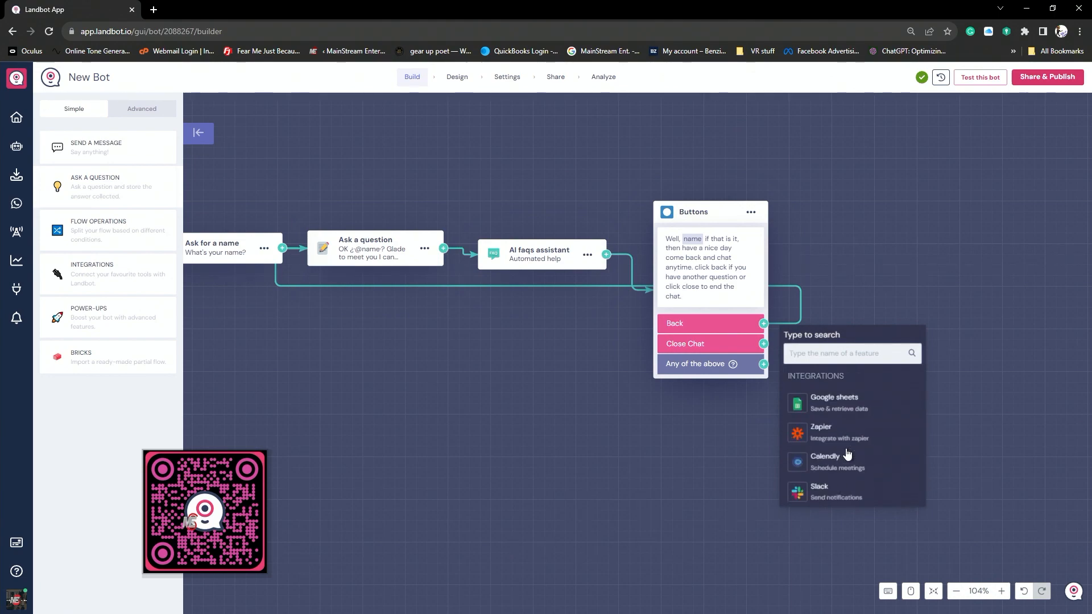
pyautogui.scroll(-8, 847, 454)
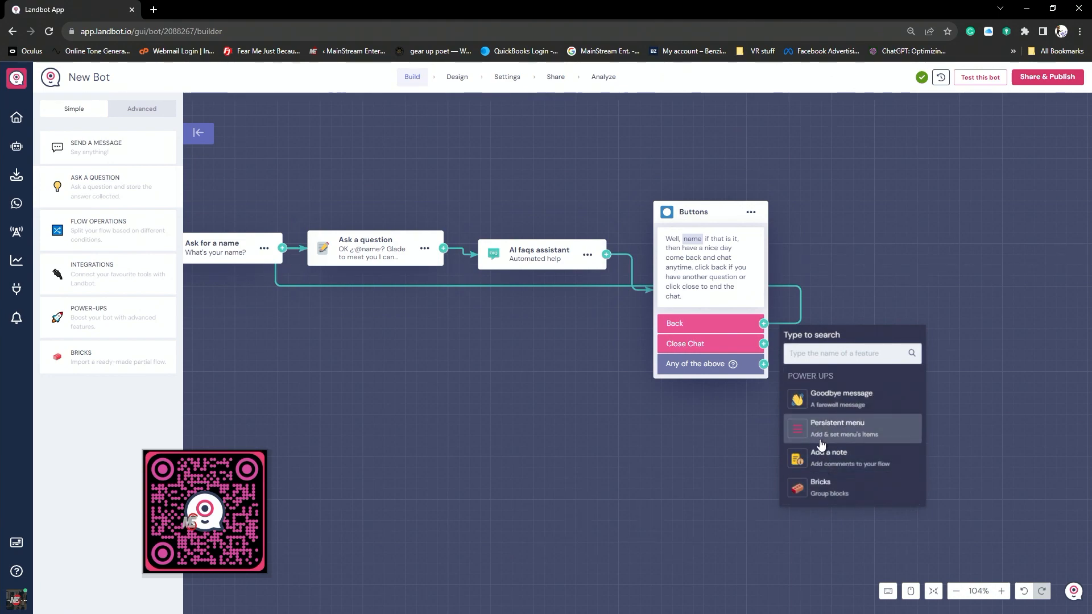
pyautogui.scroll(1, 825, 449)
pyautogui.scroll(1, 807, 438)
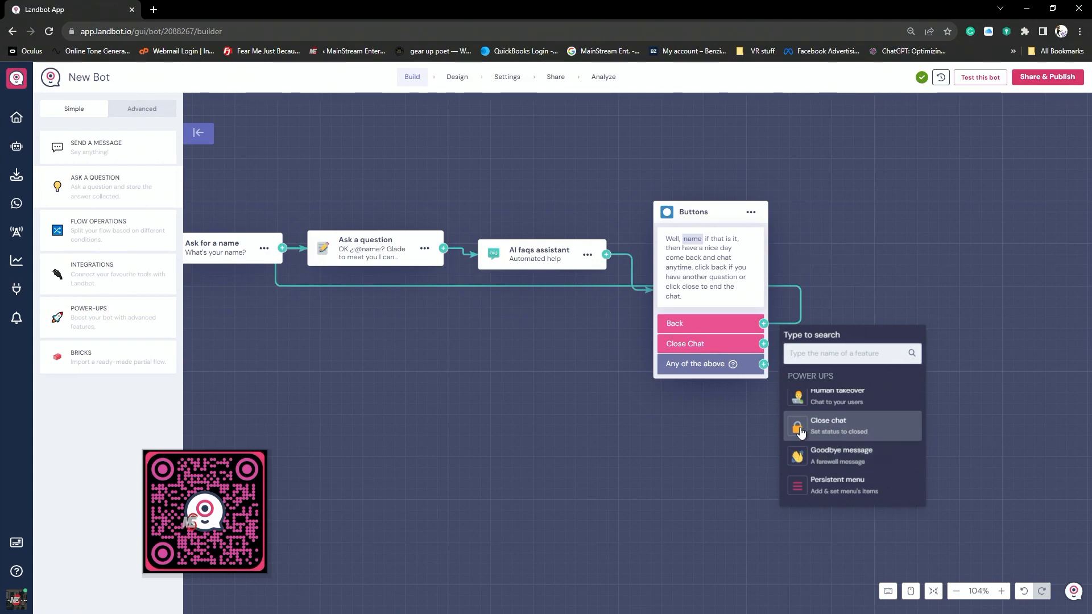
pyautogui.click(891, 289)
# Add a Close chat block beside the Buttons block and connect the Close Chat option to it
pyautogui.moveTo(841, 451); pyautogui.dragTo(676, 281)
pyautogui.moveTo(710, 591); pyautogui.dragTo(754, 231)
pyautogui.moveTo(724, 339); pyautogui.dragTo(805, 577)
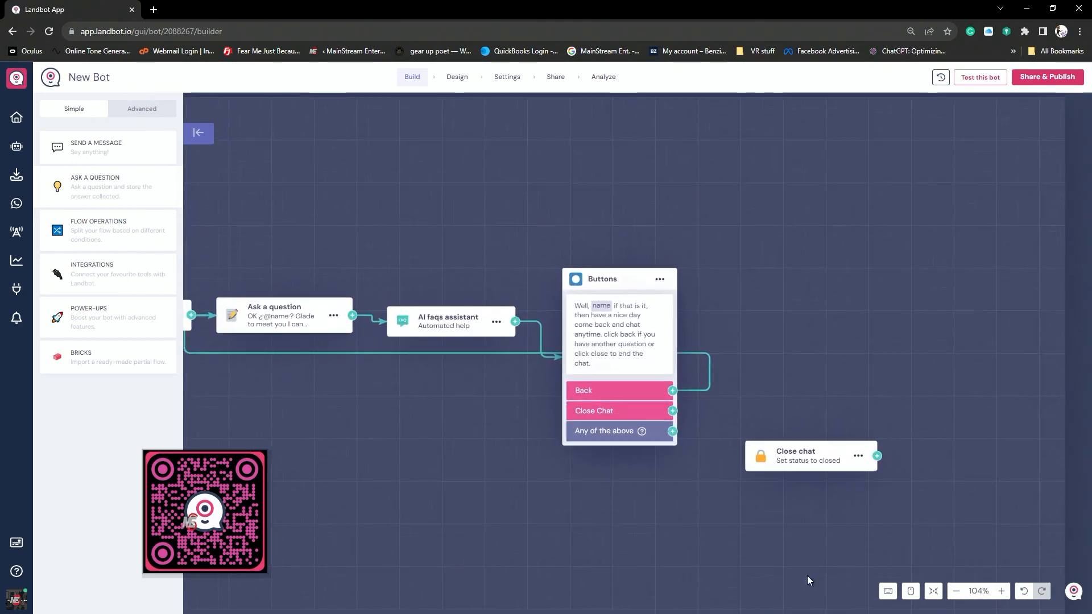
pyautogui.moveTo(806, 454); pyautogui.dragTo(784, 411)
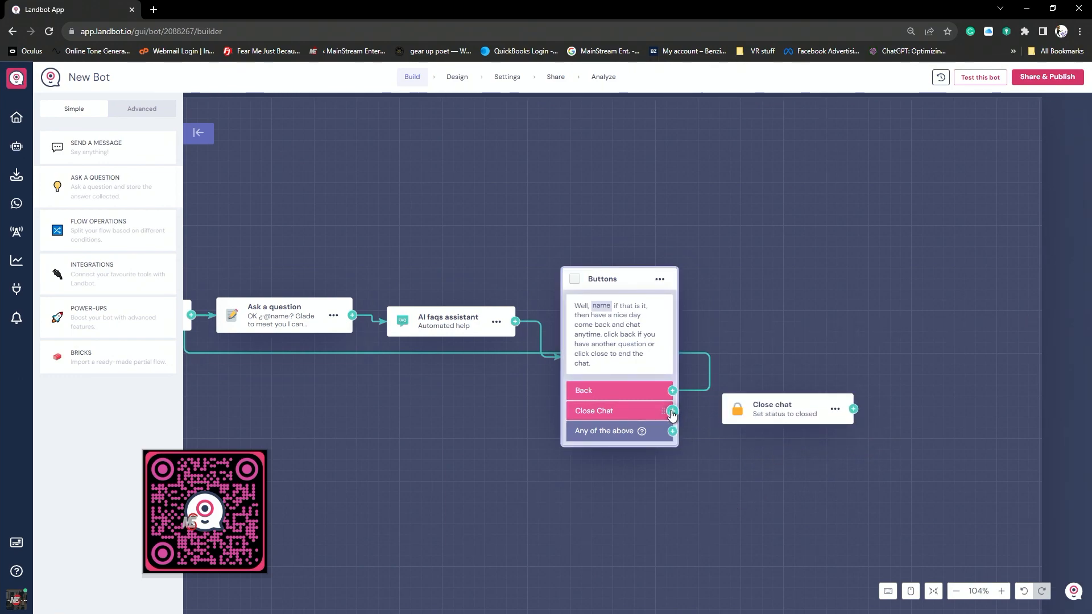
pyautogui.moveTo(673, 411); pyautogui.dragTo(726, 413)
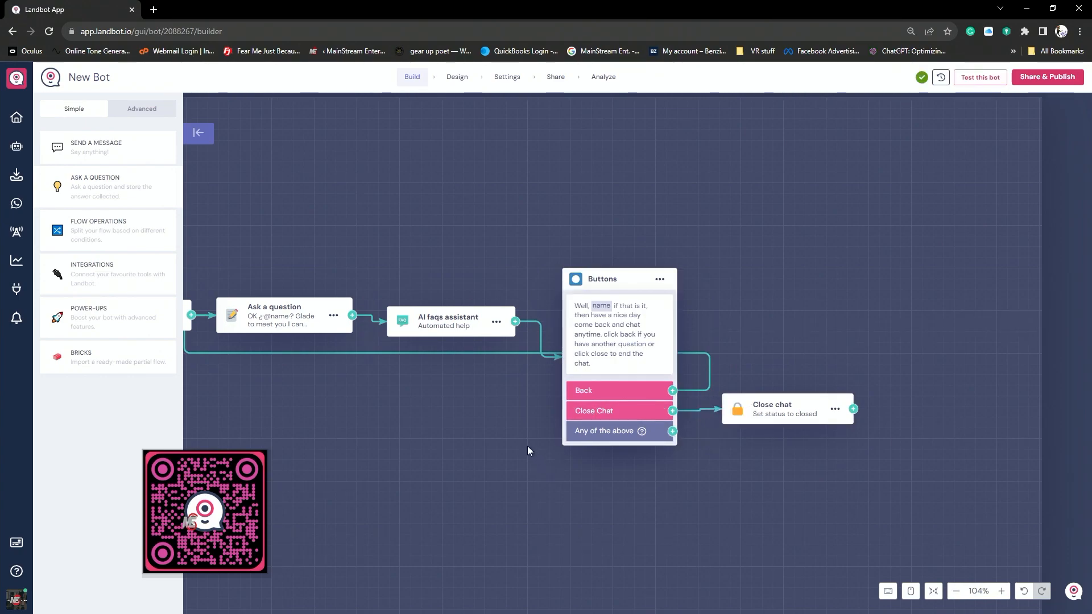
# Review the whole conversation flow from the starting point to Close chat, and start a test of the bot draft
pyautogui.scroll(-1, 527, 446)
pyautogui.scroll(-1, 527, 446)
pyautogui.scroll(2, 475, 472)
pyautogui.scroll(-3, 474, 473)
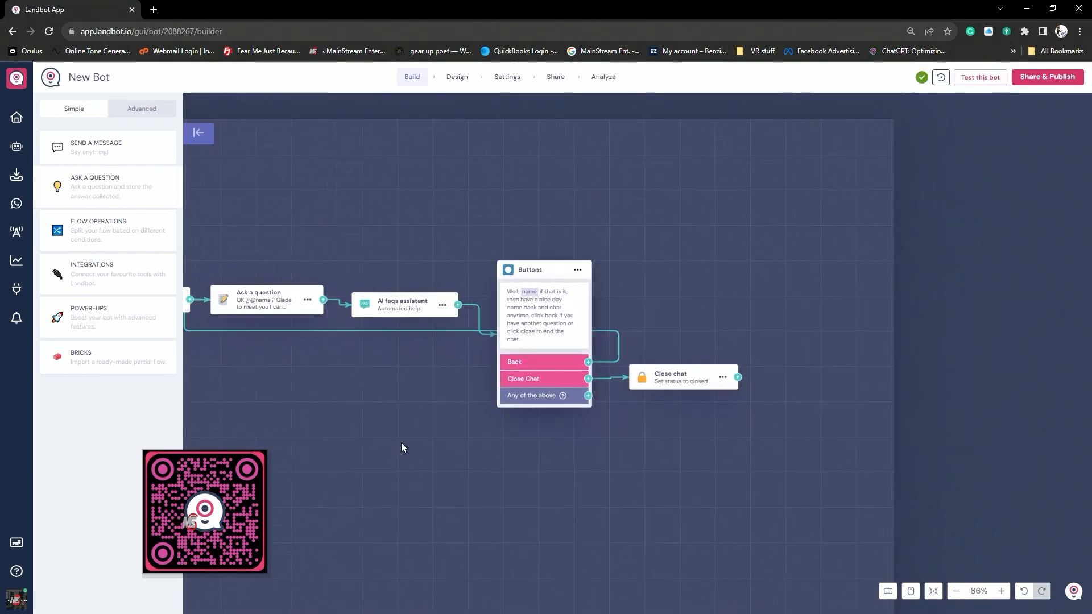
pyautogui.moveTo(401, 443); pyautogui.dragTo(757, 463)
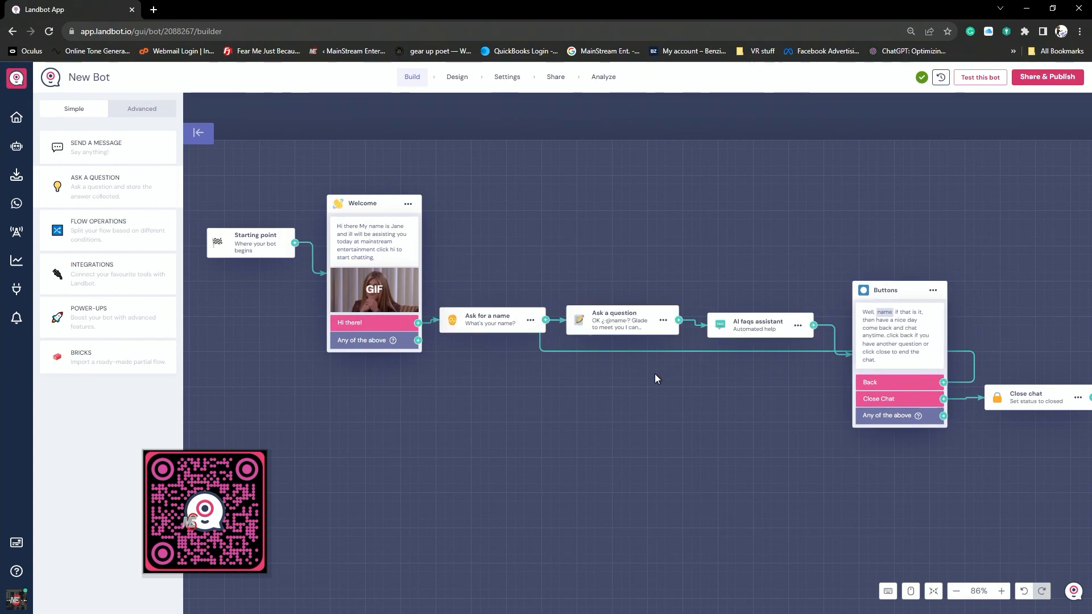
pyautogui.scroll(-3, 625, 403)
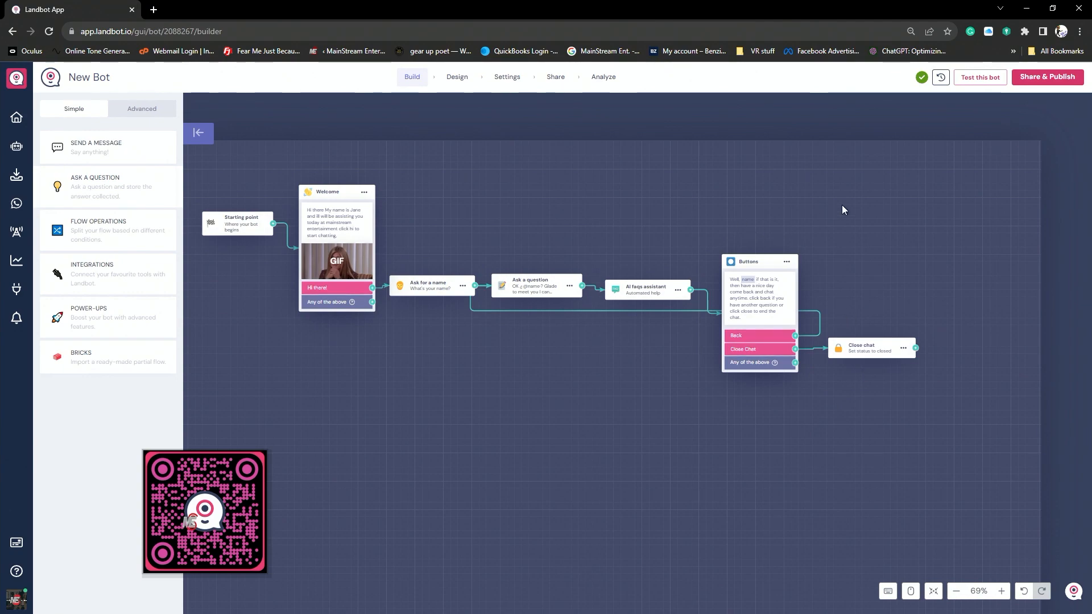
pyautogui.moveTo(923, 83)
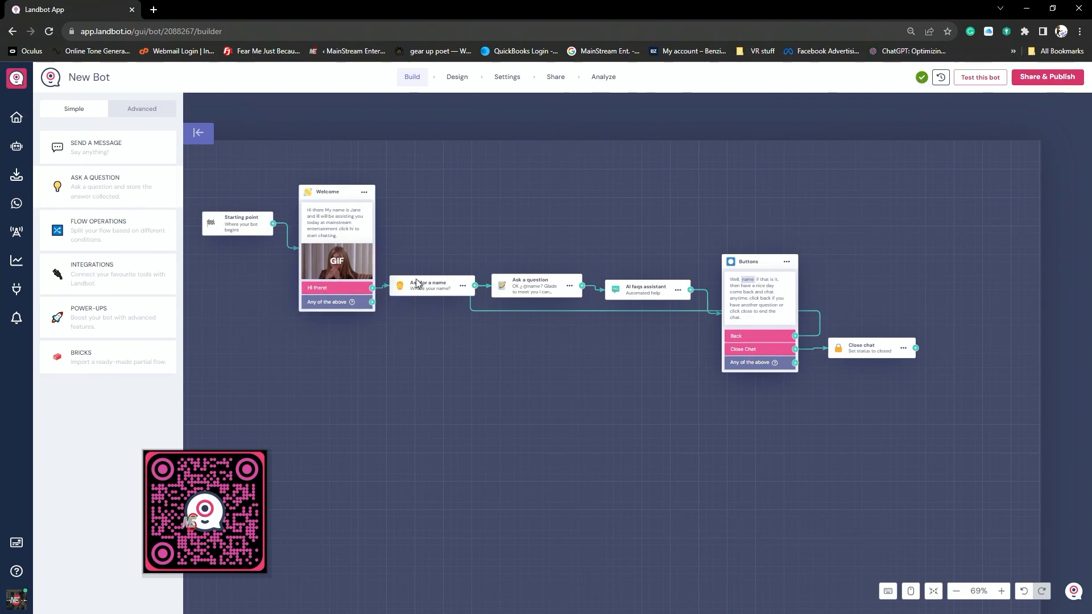
pyautogui.click(972, 83)
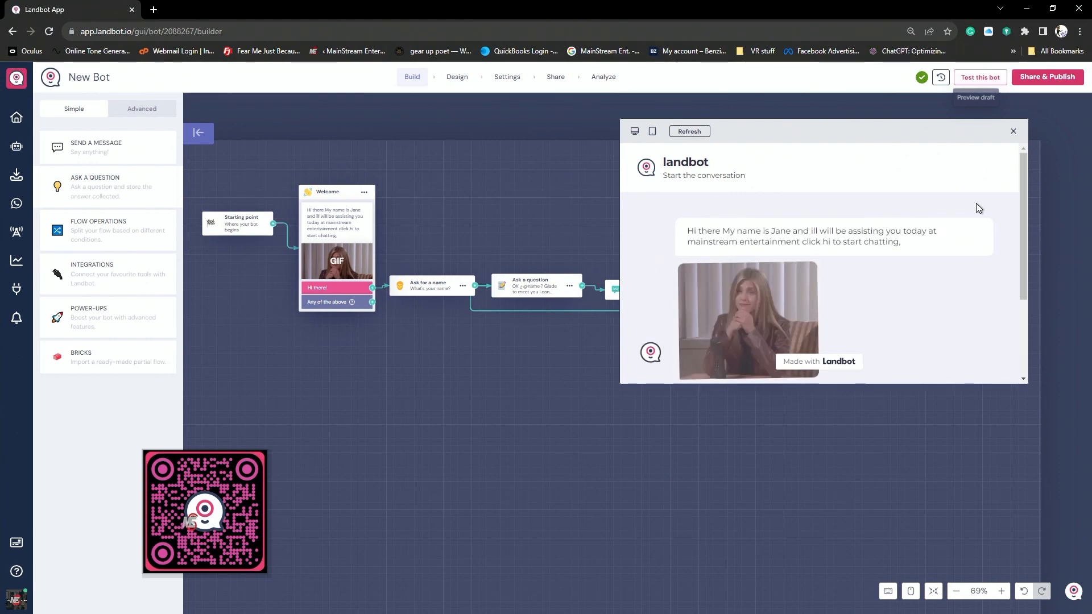
pyautogui.scroll(3, 927, 284)
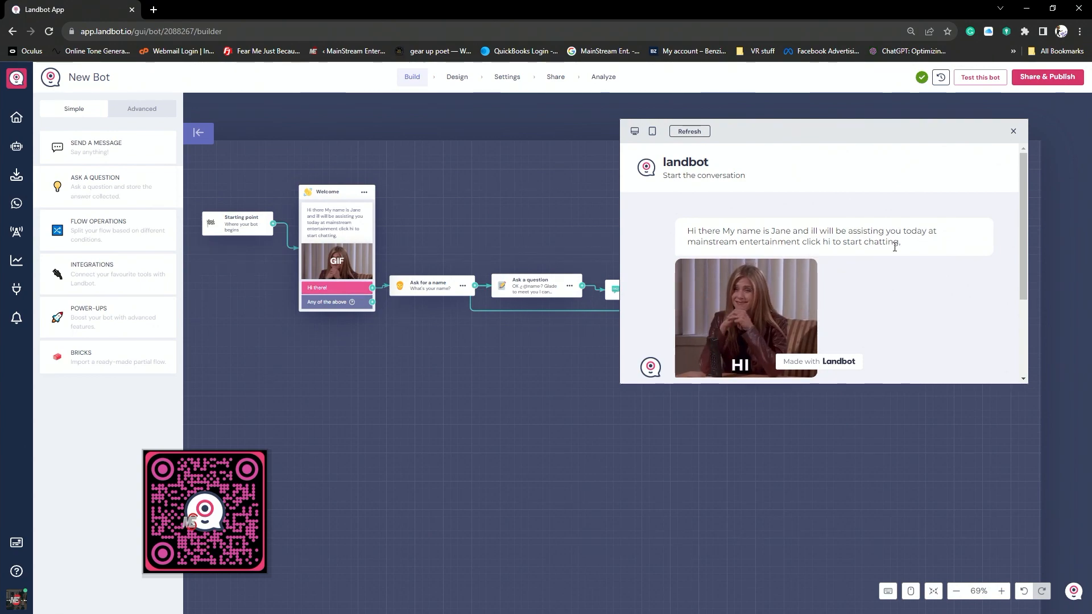
# Reply "Hi there!" to the greeting in the test chat and send the visitor's name with a capital initial
pyautogui.click(722, 285)
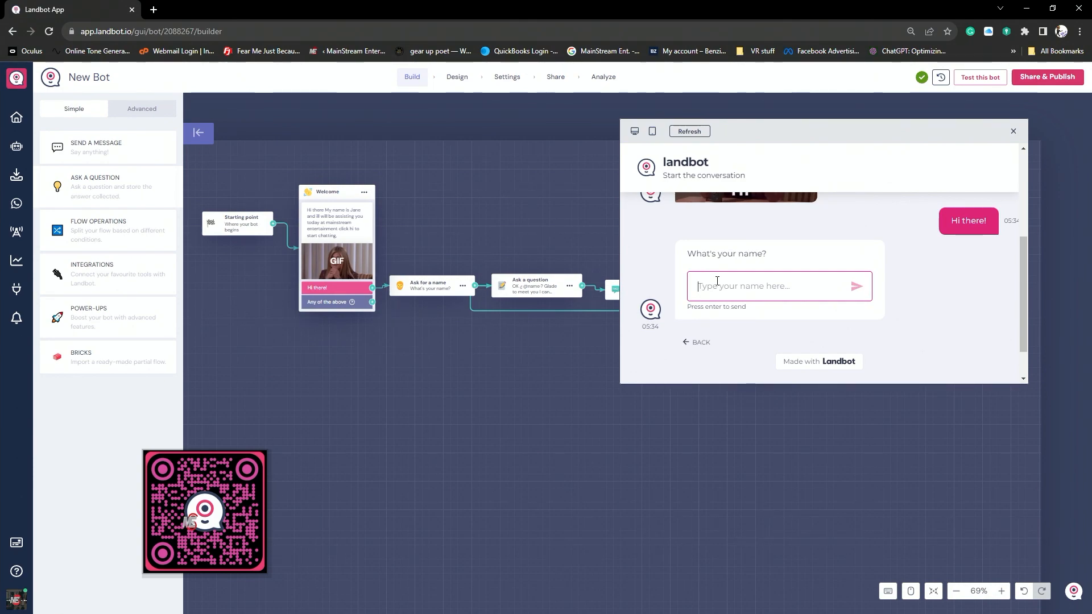
pyautogui.write('geo')
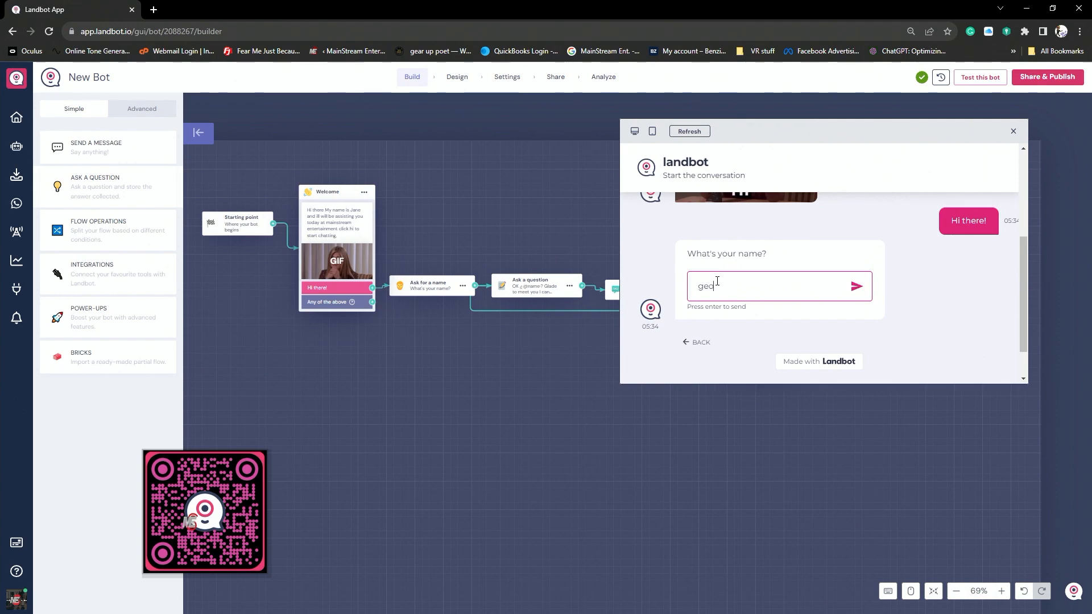
pyautogui.write('rge')
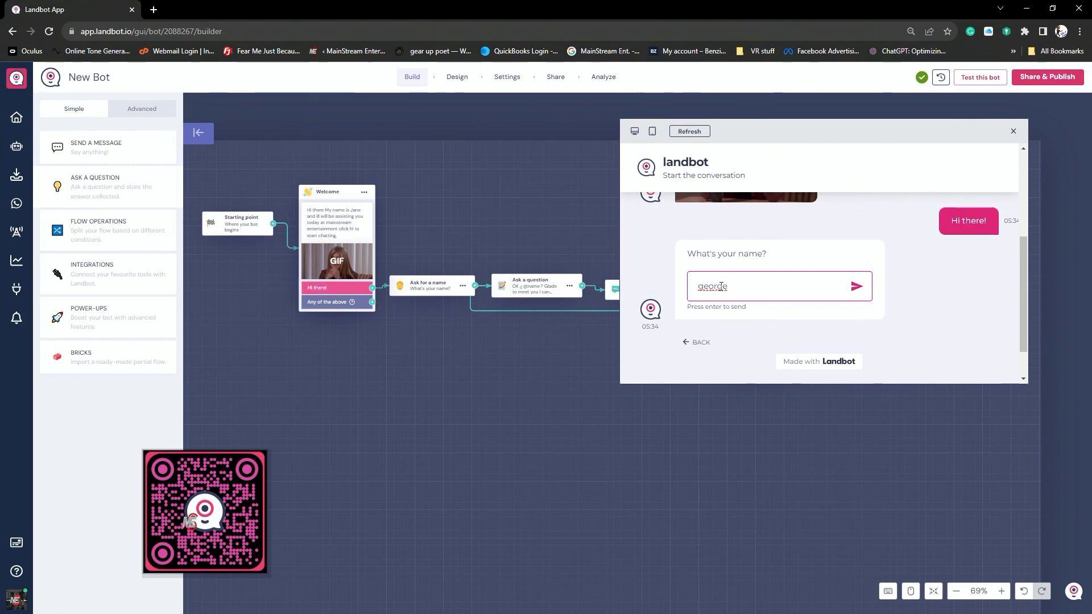
pyautogui.rightClick(708, 291)
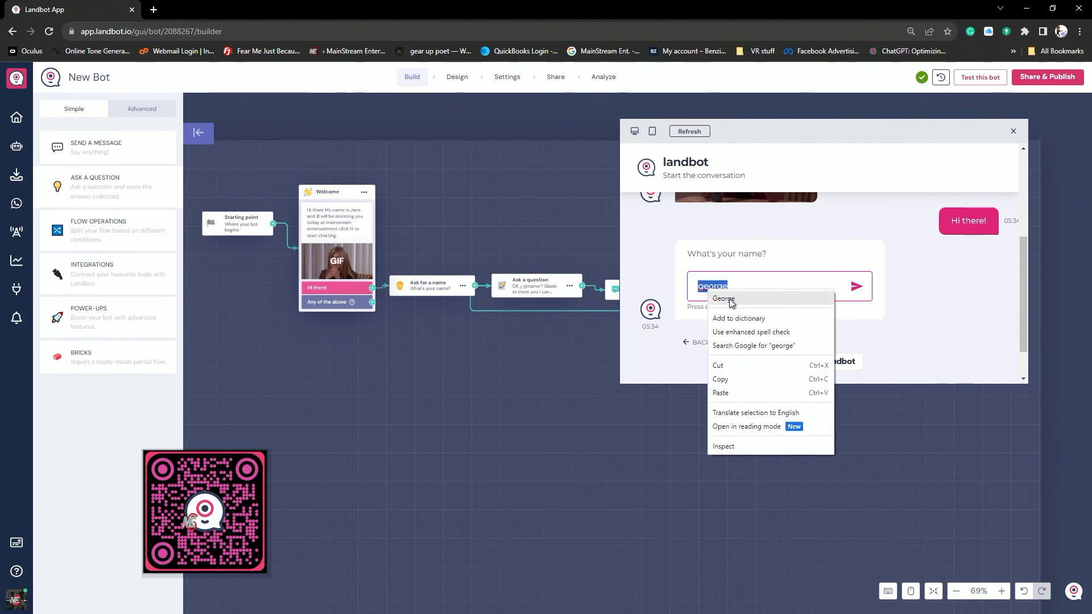
pyautogui.click(728, 299)
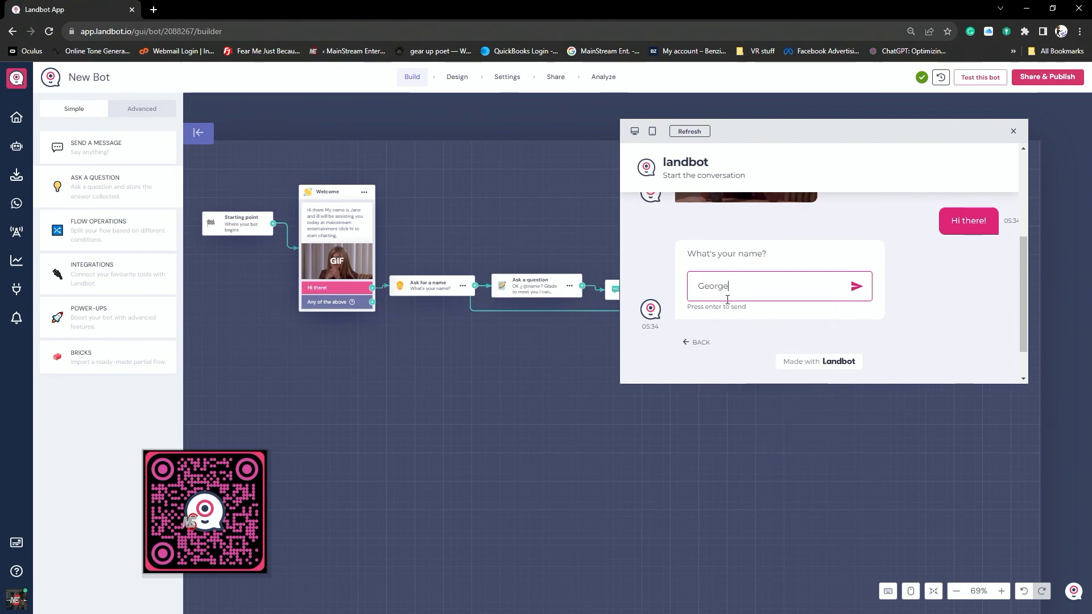
pyautogui.click(856, 289)
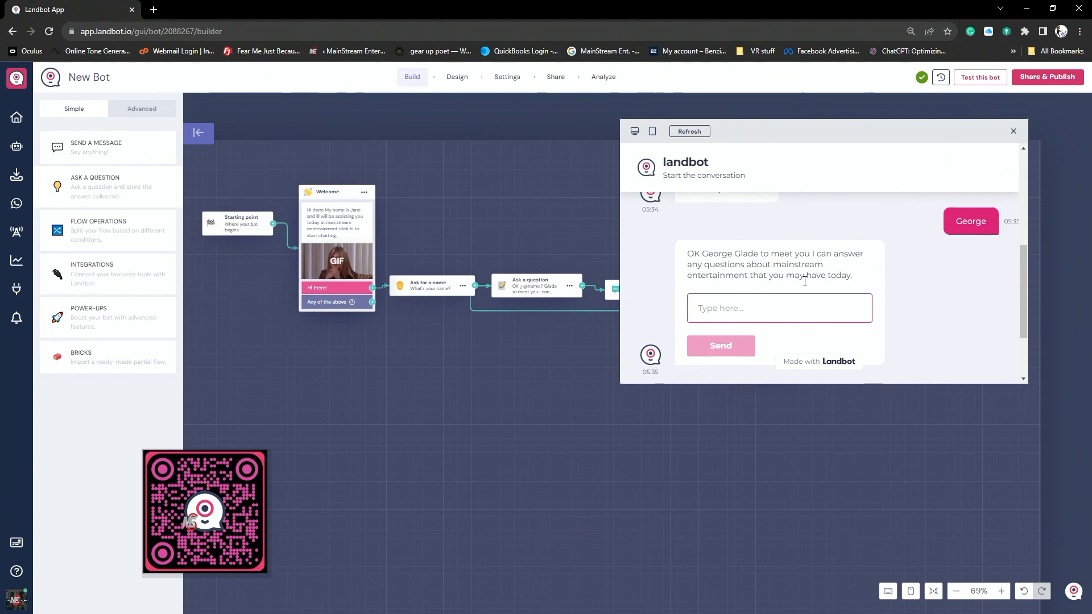
# Check the personalised prompt in the test chat and send the question "whats the address"
pyautogui.scroll(-1, 711, 293)
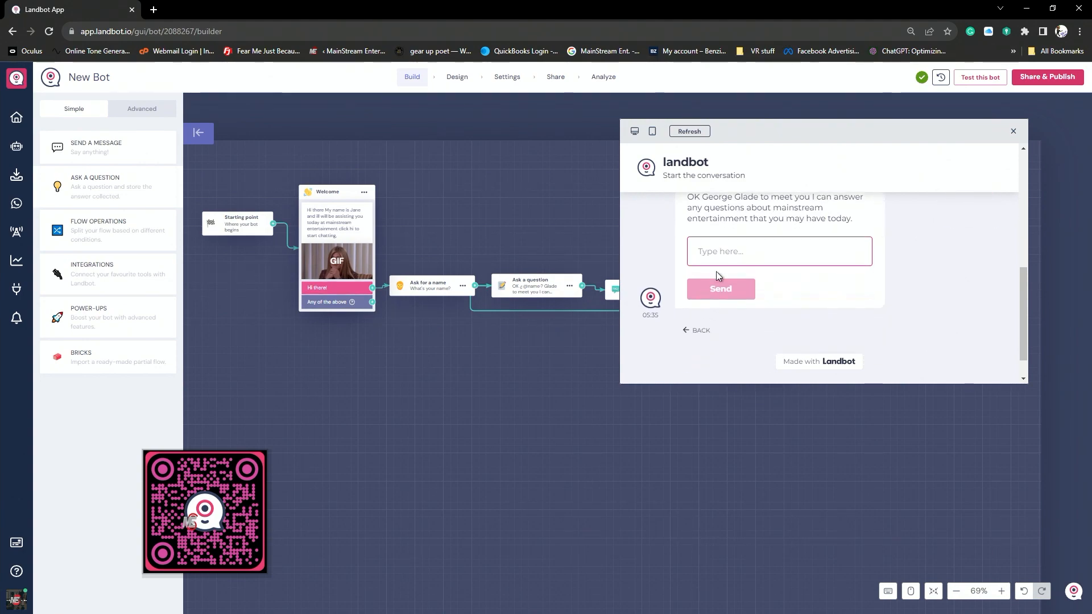
pyautogui.scroll(2, 736, 257)
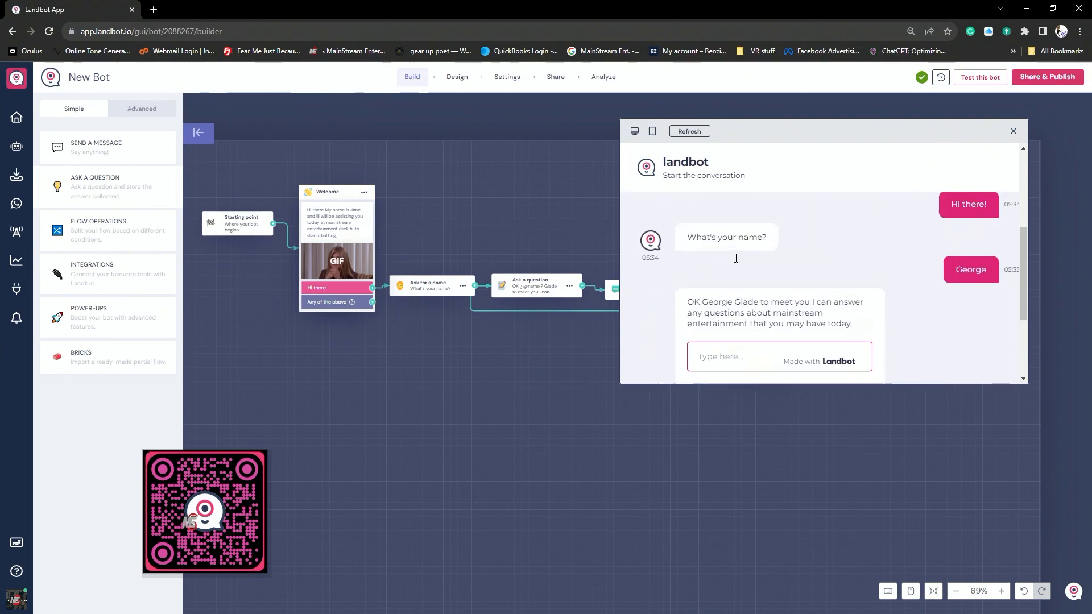
pyautogui.scroll(-2, 737, 259)
pyautogui.click(713, 252)
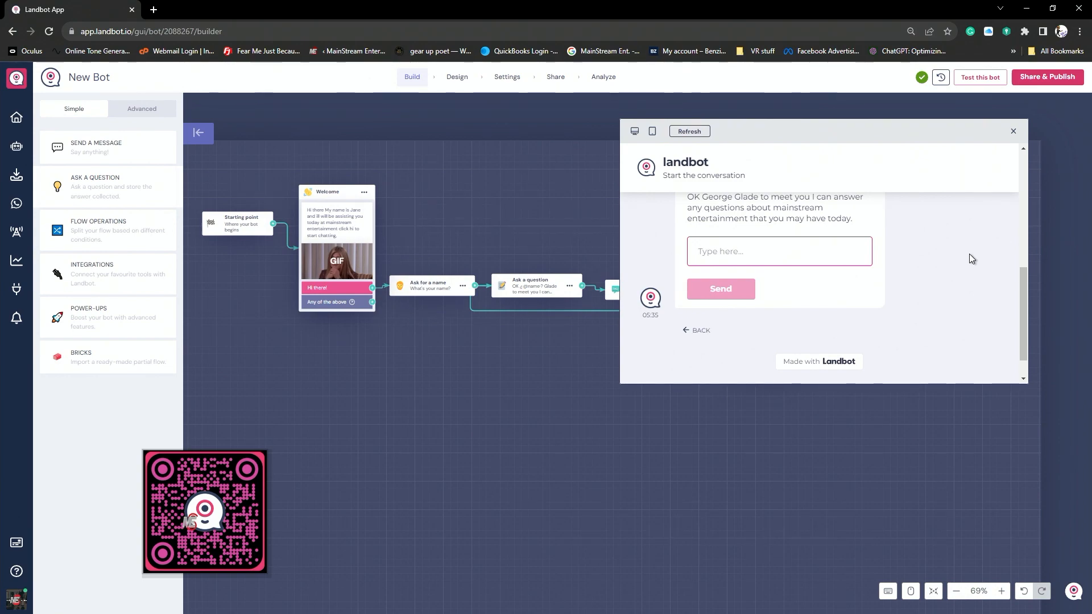
pyautogui.write('what')
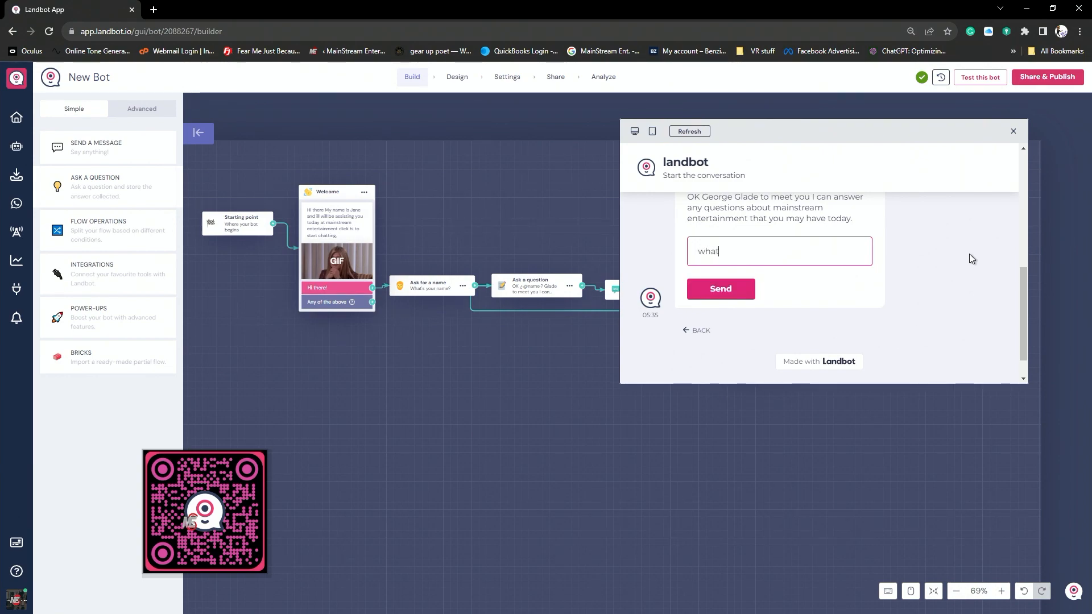
pyautogui.write('s the a')
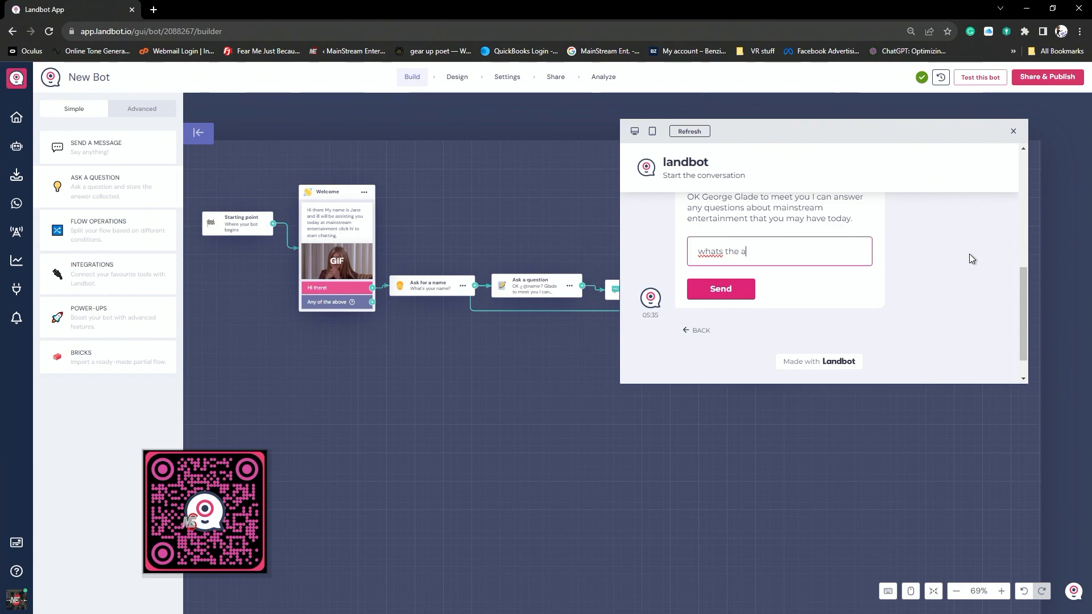
pyautogui.write('ddress')
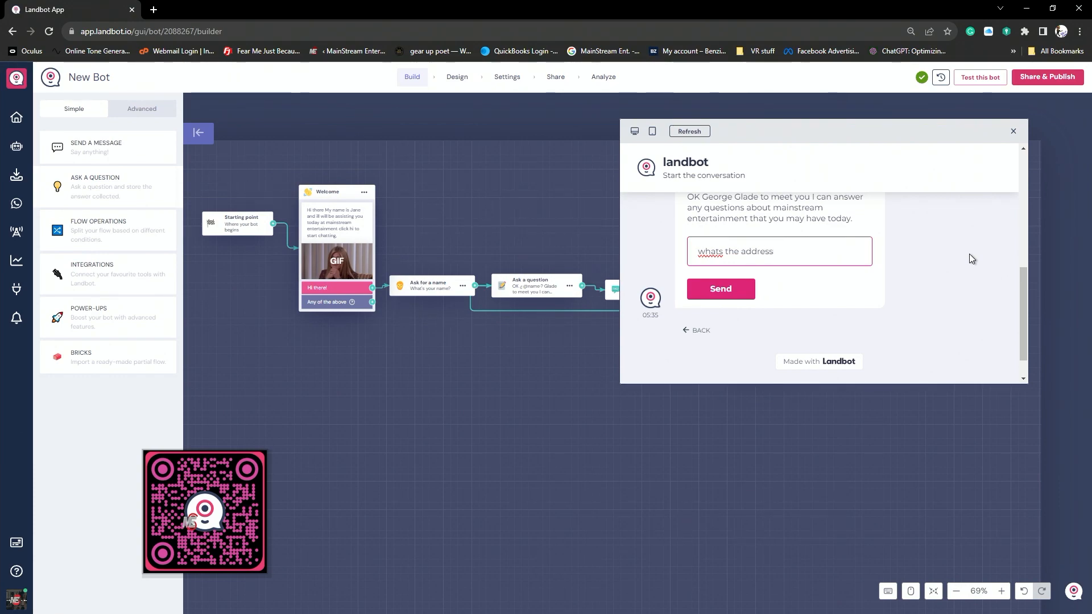
pyautogui.click(706, 291)
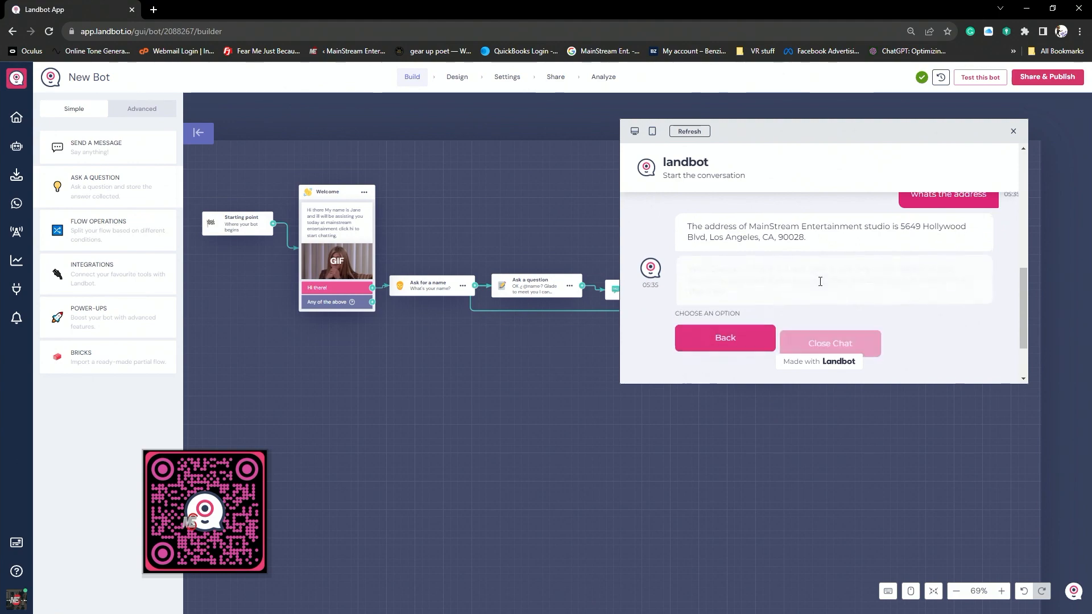
# Read the bot's reply to the address question and choose the Back option to ask another question
pyautogui.scroll(3, 939, 304)
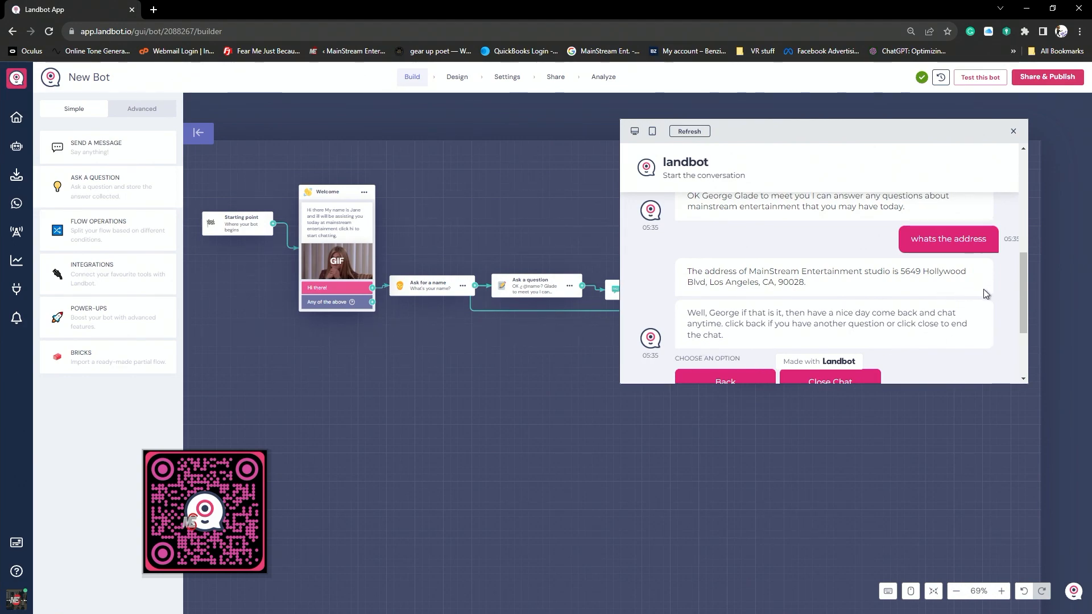
pyautogui.scroll(-1, 984, 289)
pyautogui.scroll(1, 984, 289)
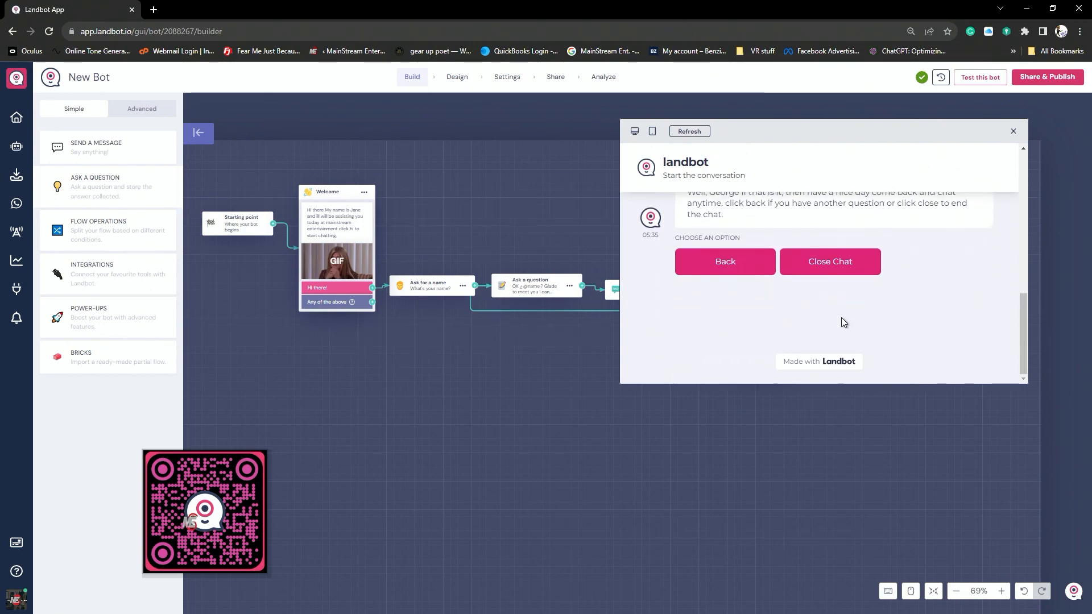
pyautogui.click(743, 266)
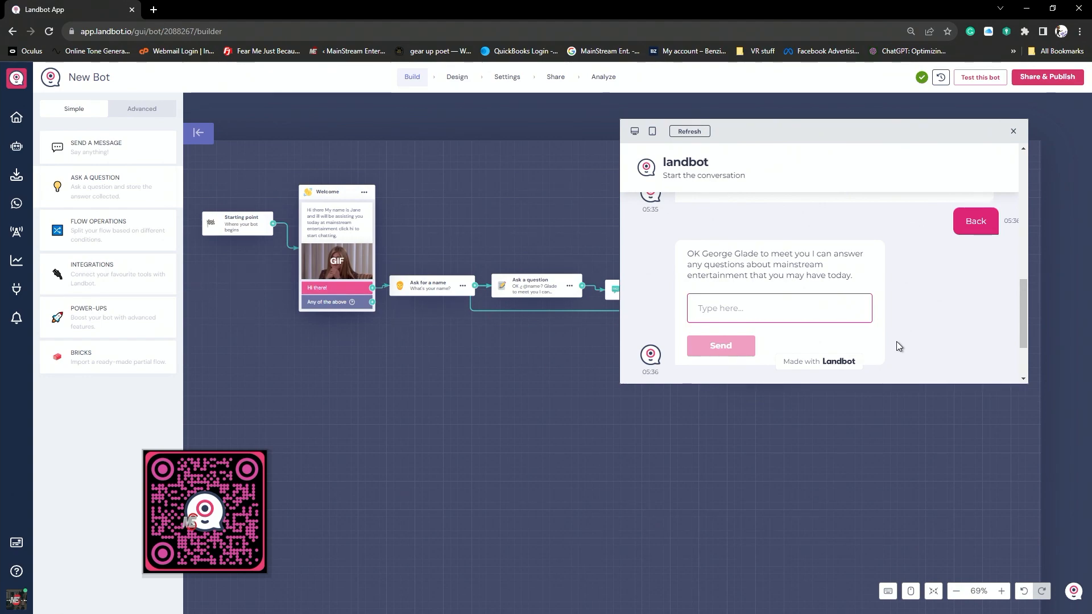
# Send the question "what lights does the studio carry" in the test chat and review the reply
pyautogui.scroll(4, 897, 336)
pyautogui.scroll(-2, 896, 334)
pyautogui.scroll(-2, 896, 334)
pyautogui.write('wh')
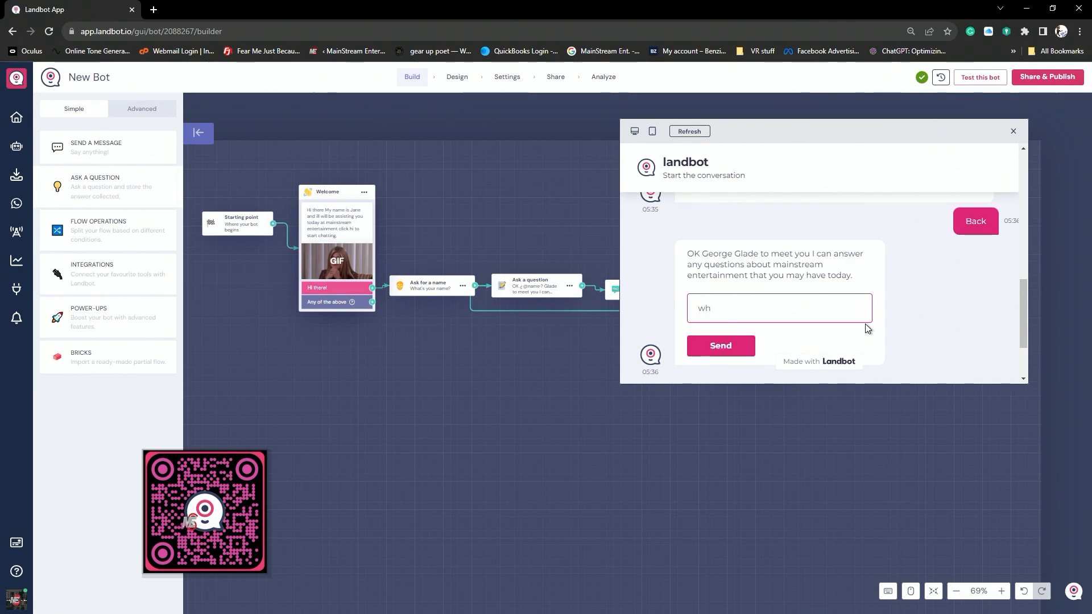
pyautogui.write('at lights')
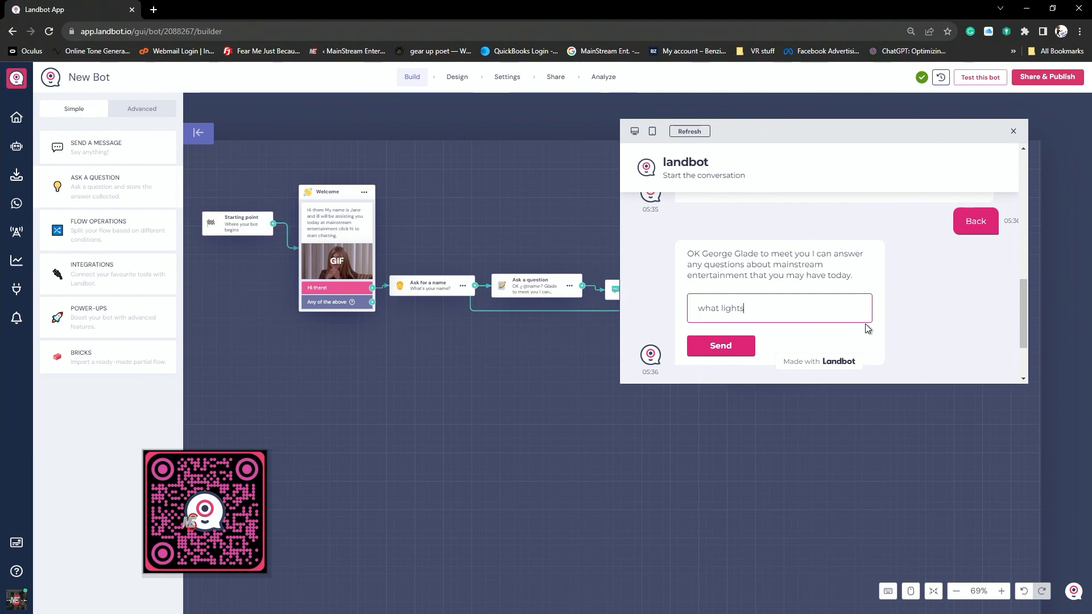
pyautogui.write(' do')
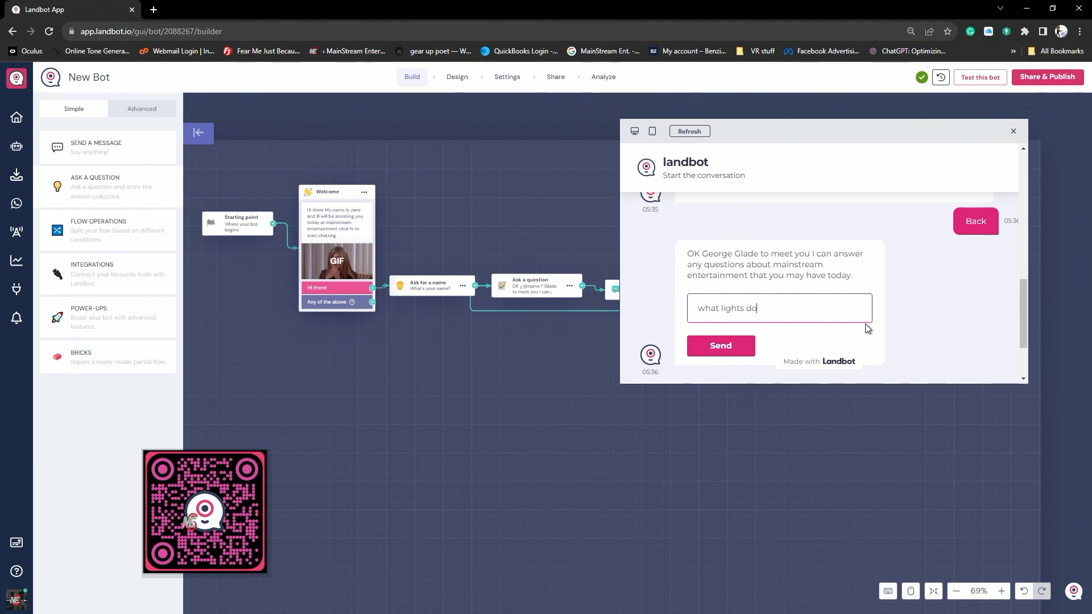
pyautogui.write('e')
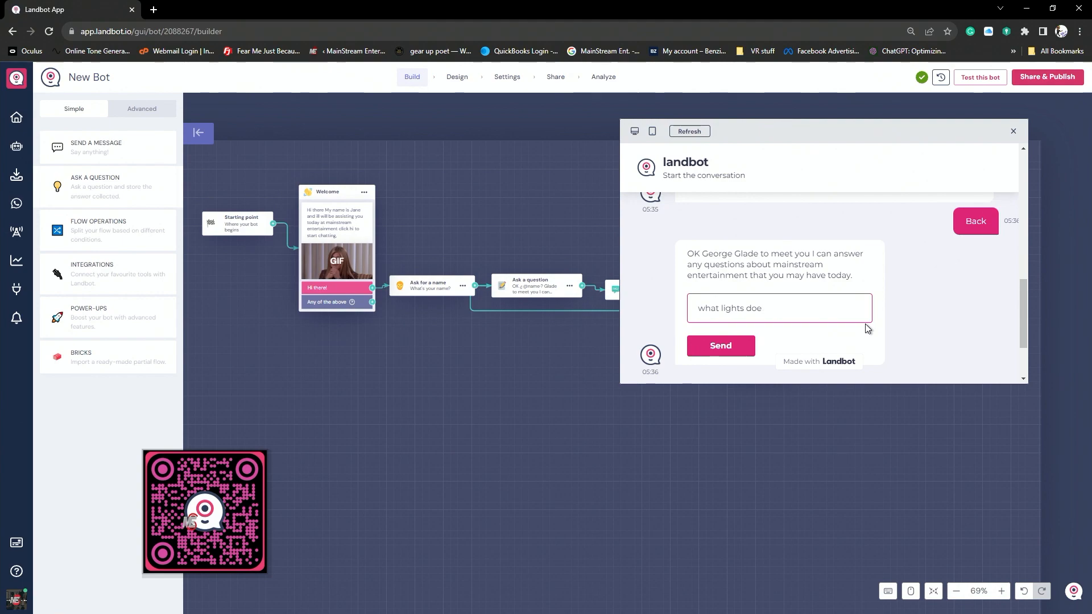
pyautogui.write('s the')
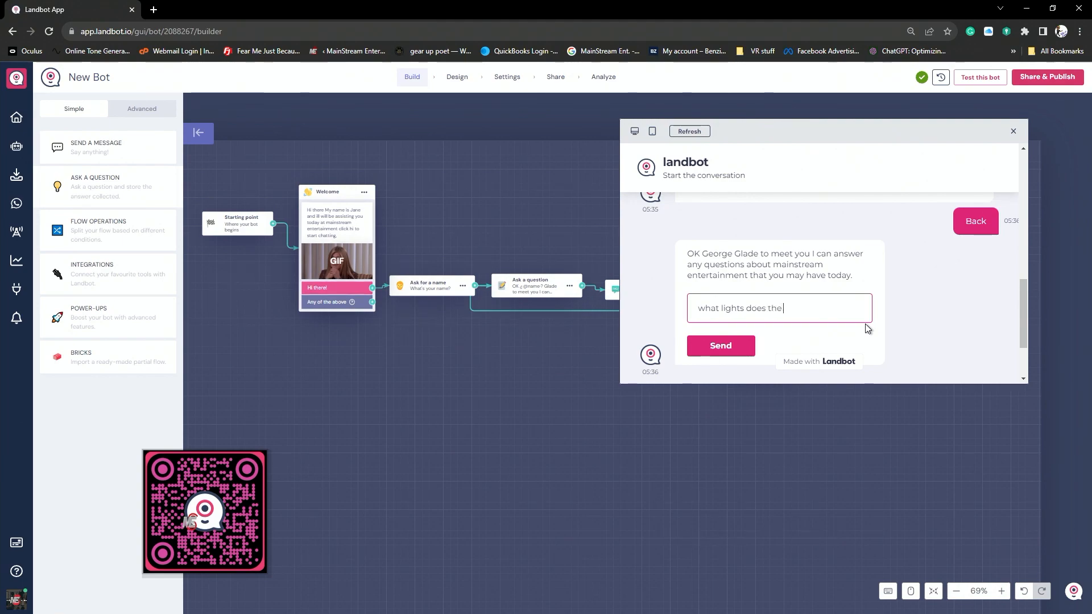
pyautogui.write(' stu')
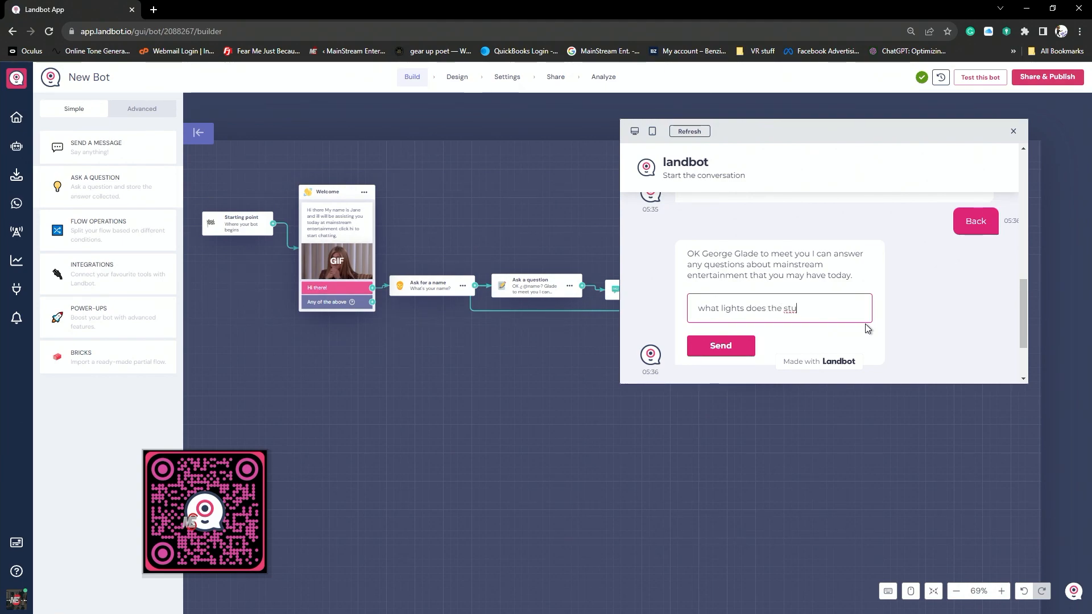
pyautogui.write('dio car')
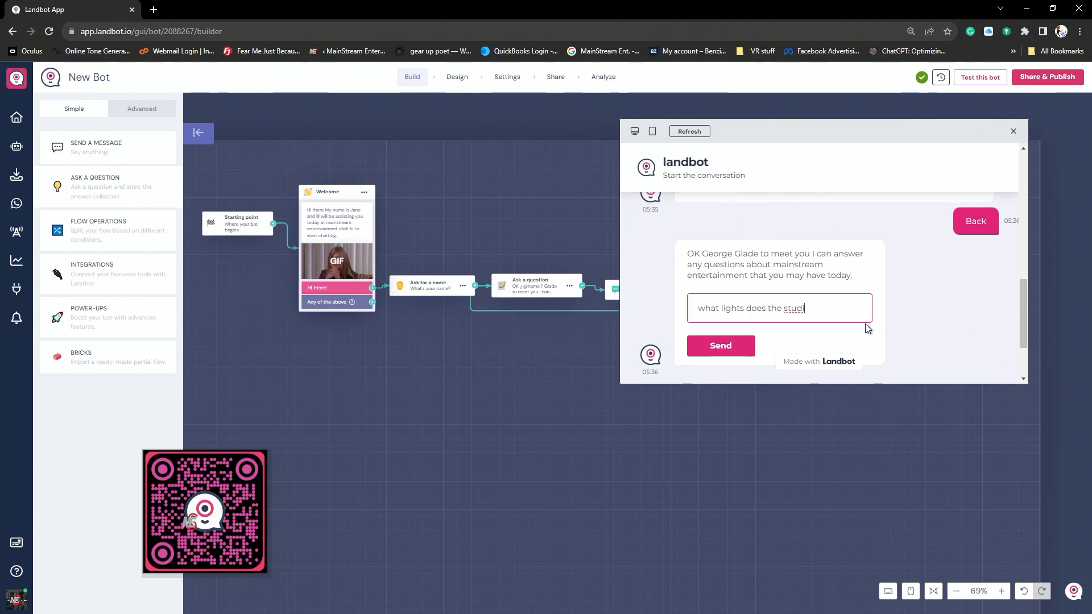
pyautogui.write('ry')
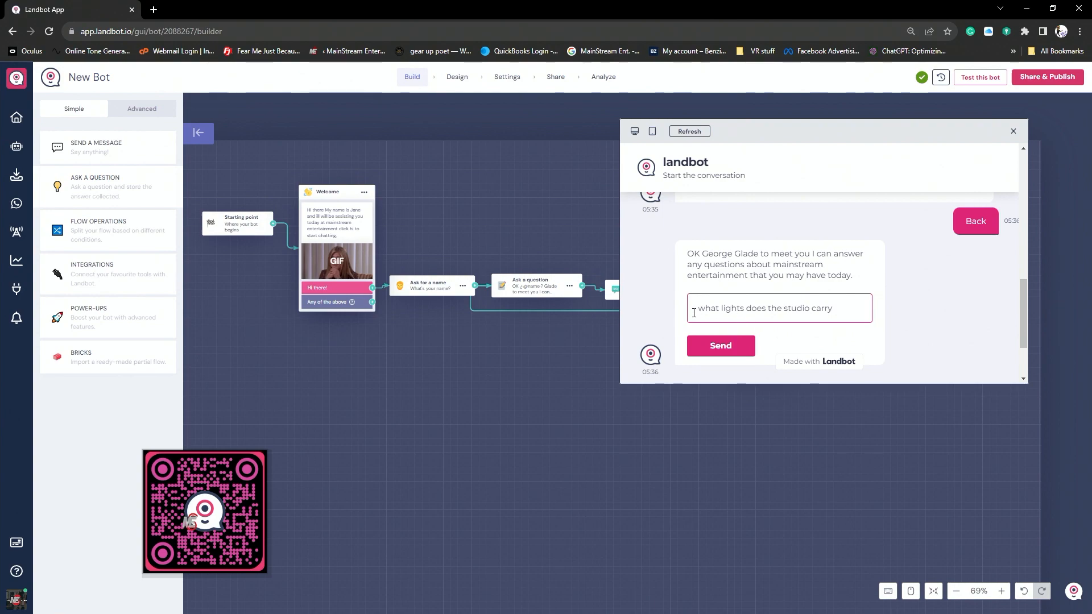
pyautogui.click(715, 348)
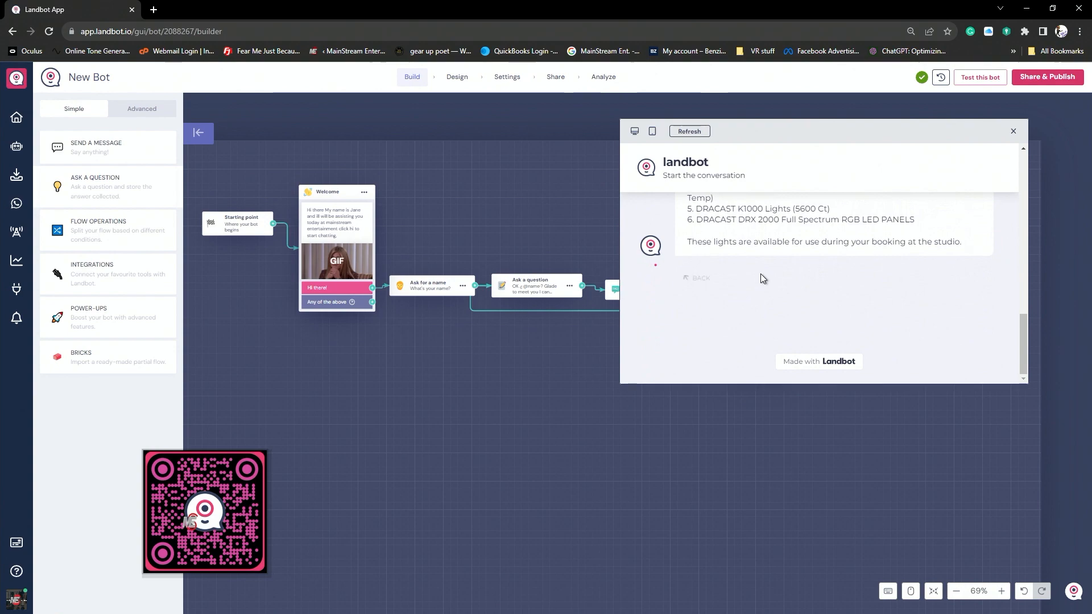
pyautogui.scroll(2, 943, 299)
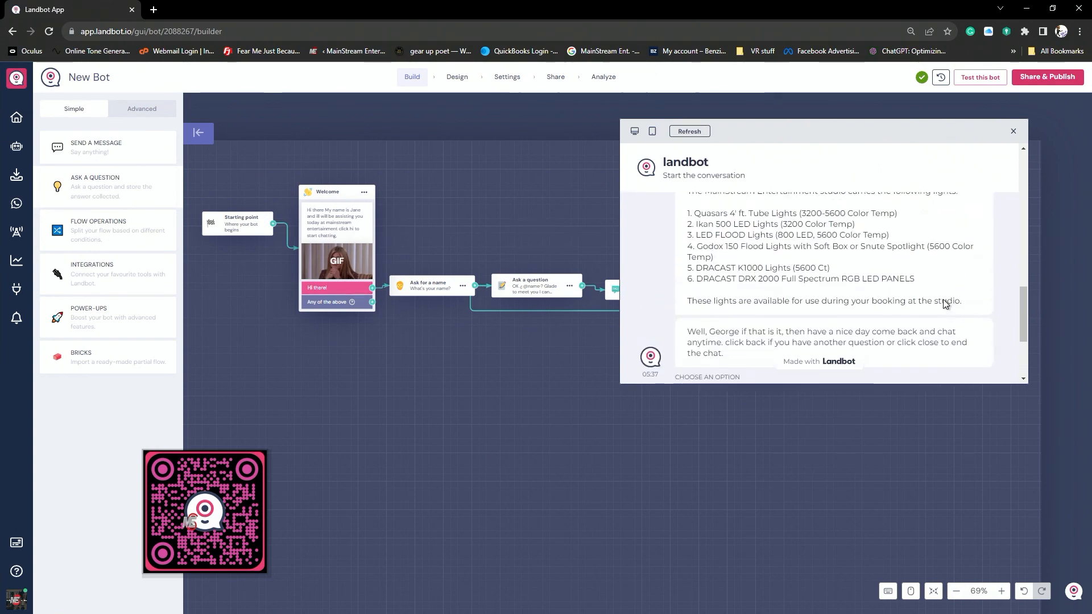
# Return to the question prompt with the Back option and send "how do i book the studio" in the test chat
pyautogui.scroll(3, 931, 284)
pyautogui.scroll(-2, 930, 284)
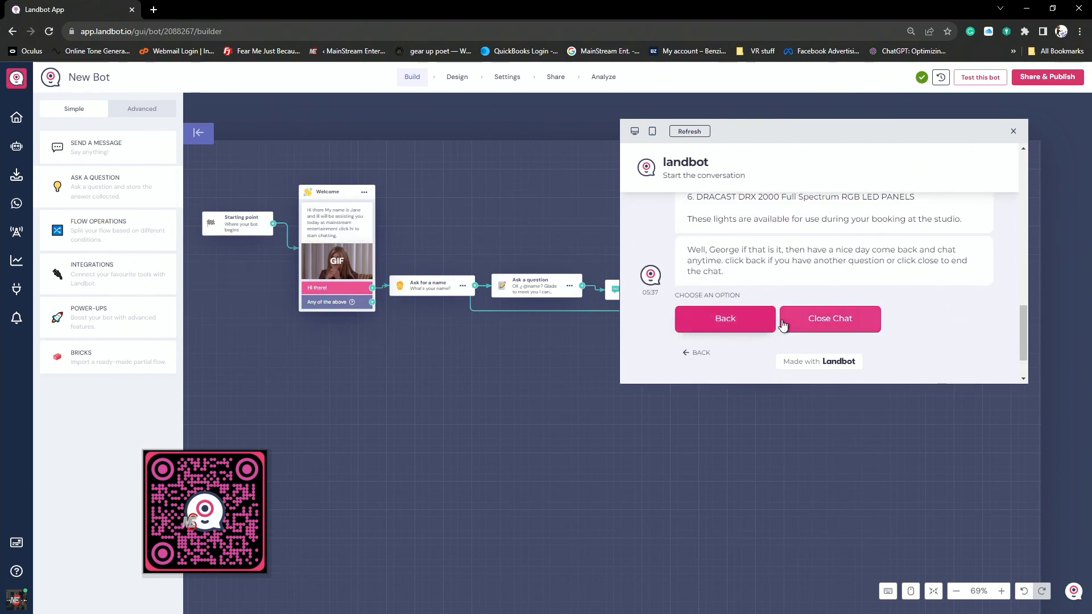
pyautogui.click(715, 321)
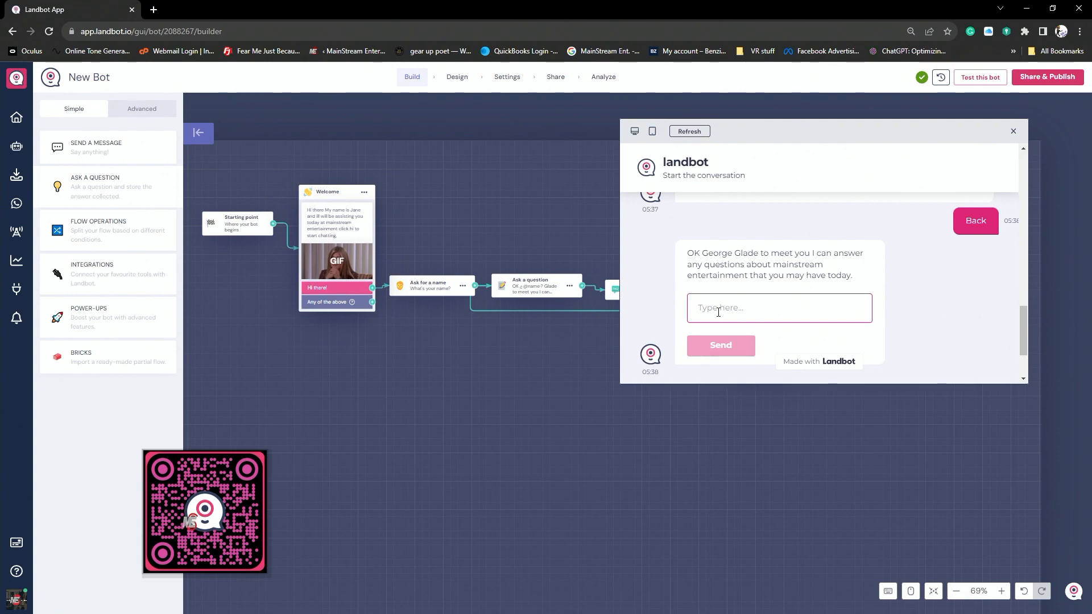
pyautogui.write('how do ')
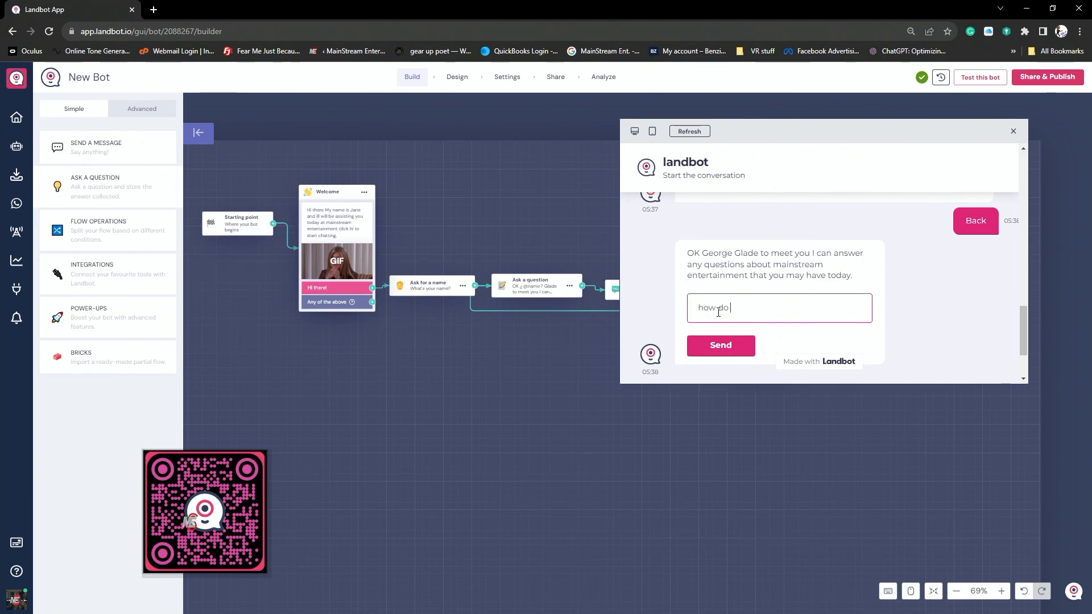
pyautogui.write('i book the st')
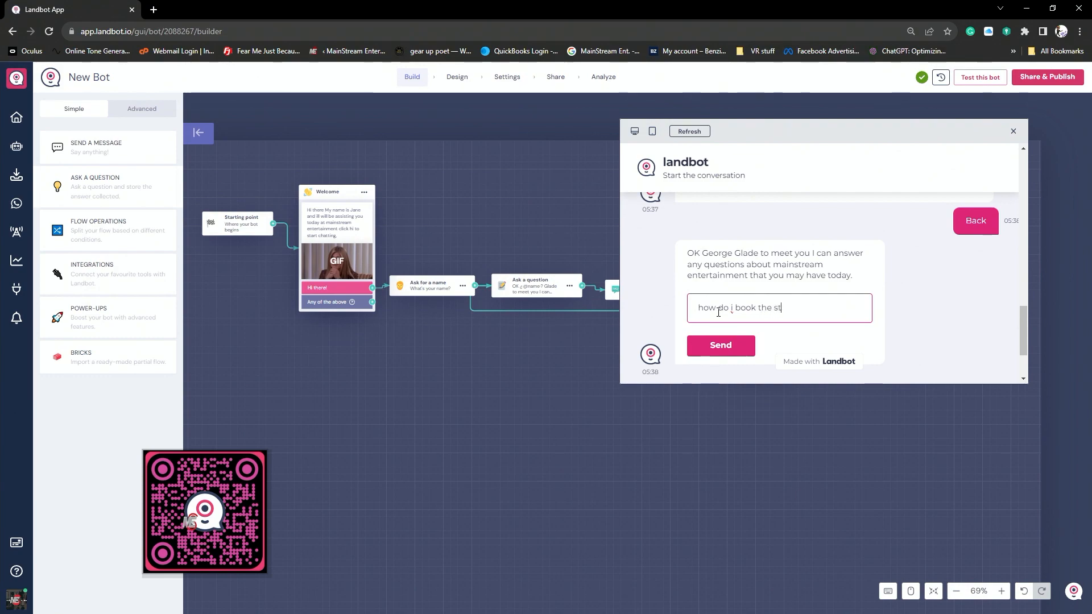
pyautogui.write('udio')
pyautogui.click(733, 347)
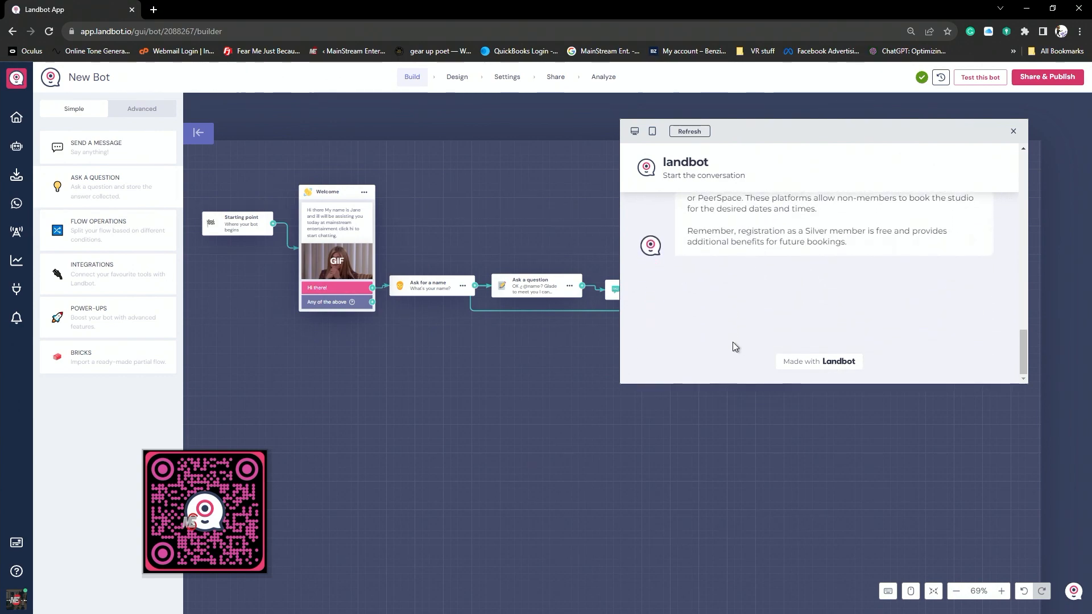
# Read the bot's full reply about booking the studio, including the closing message and the options offered
pyautogui.scroll(5, 733, 342)
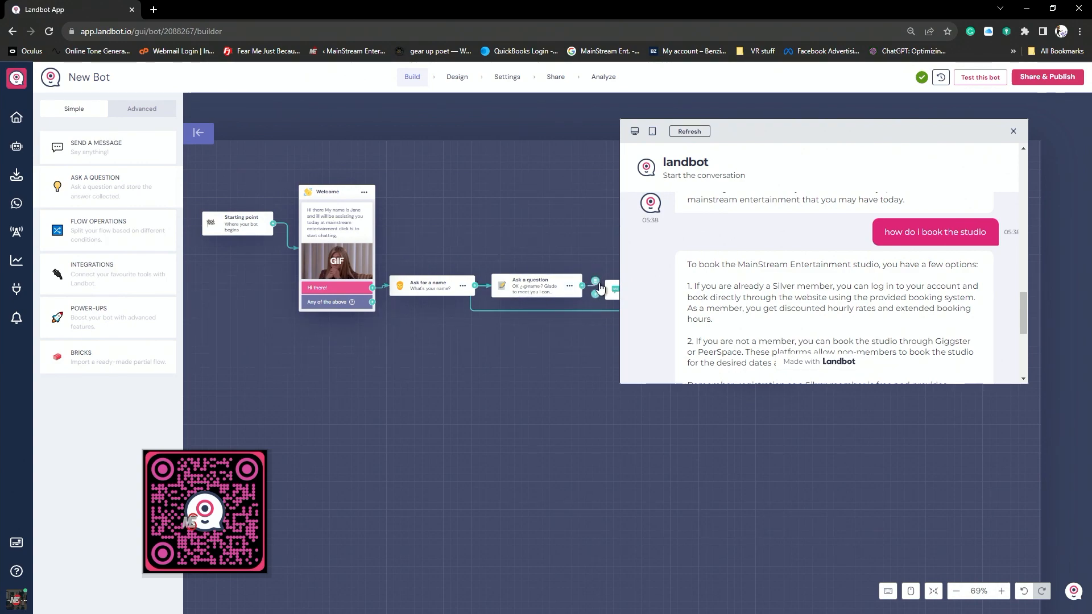
pyautogui.scroll(-1, 592, 322)
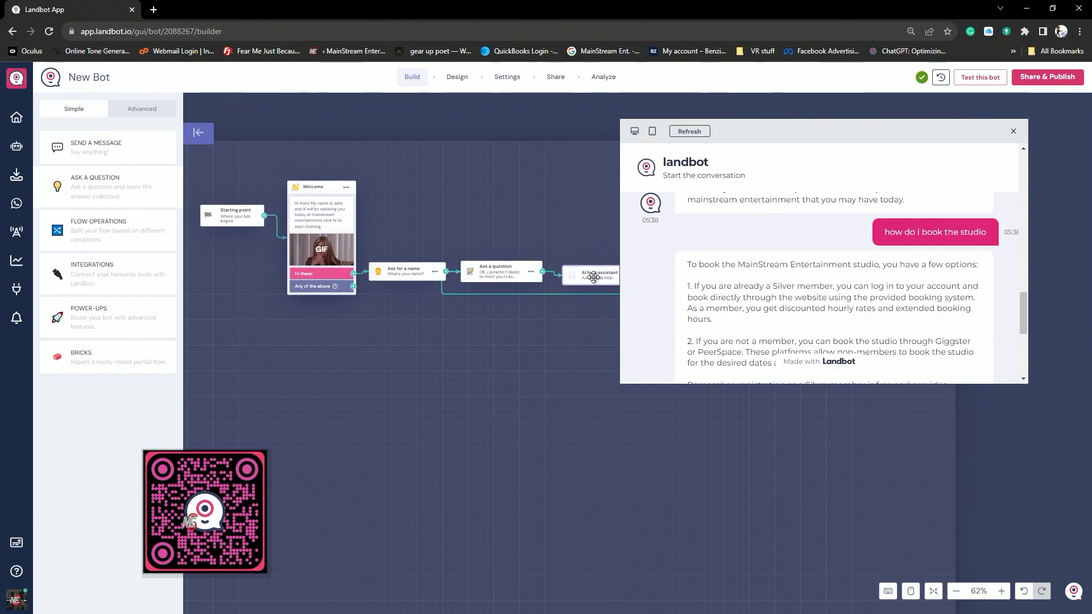
pyautogui.scroll(-1, 794, 311)
pyautogui.scroll(-3, 794, 312)
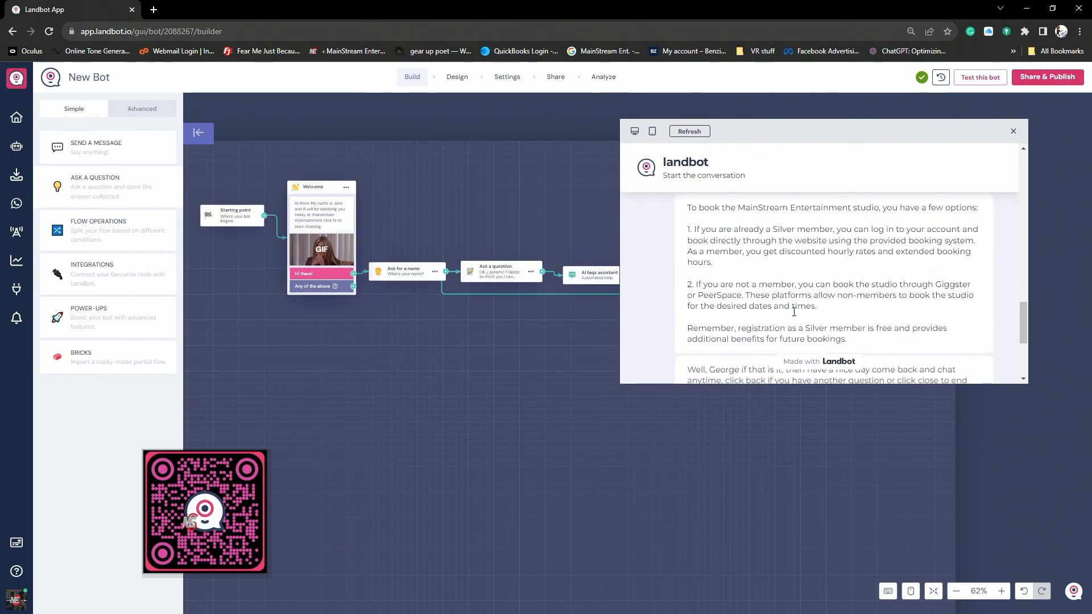
pyautogui.scroll(2, 794, 312)
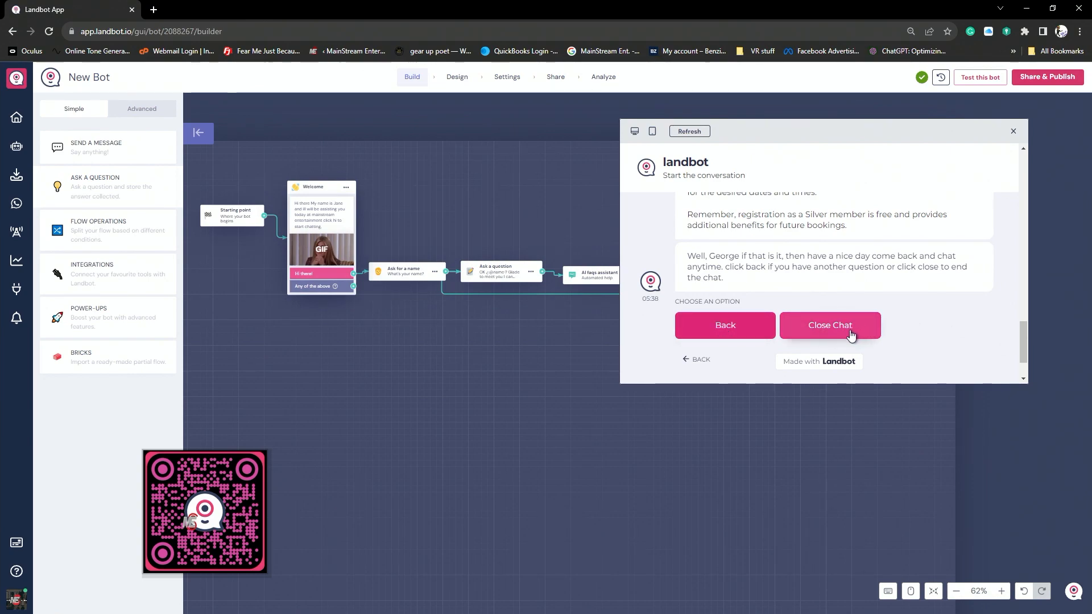
pyautogui.scroll(2, 851, 336)
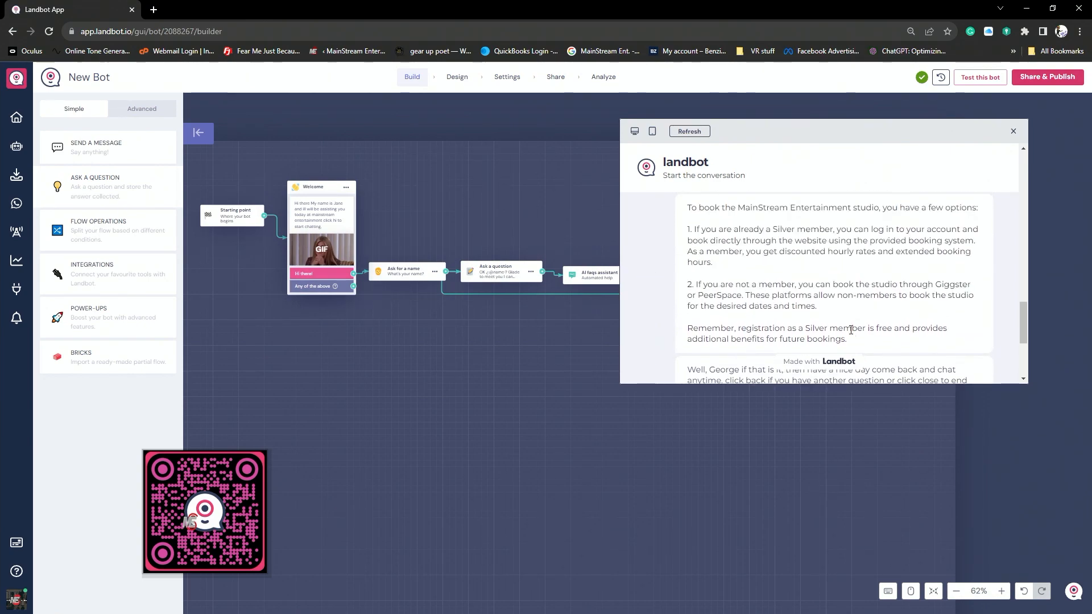
pyautogui.scroll(-2, 852, 330)
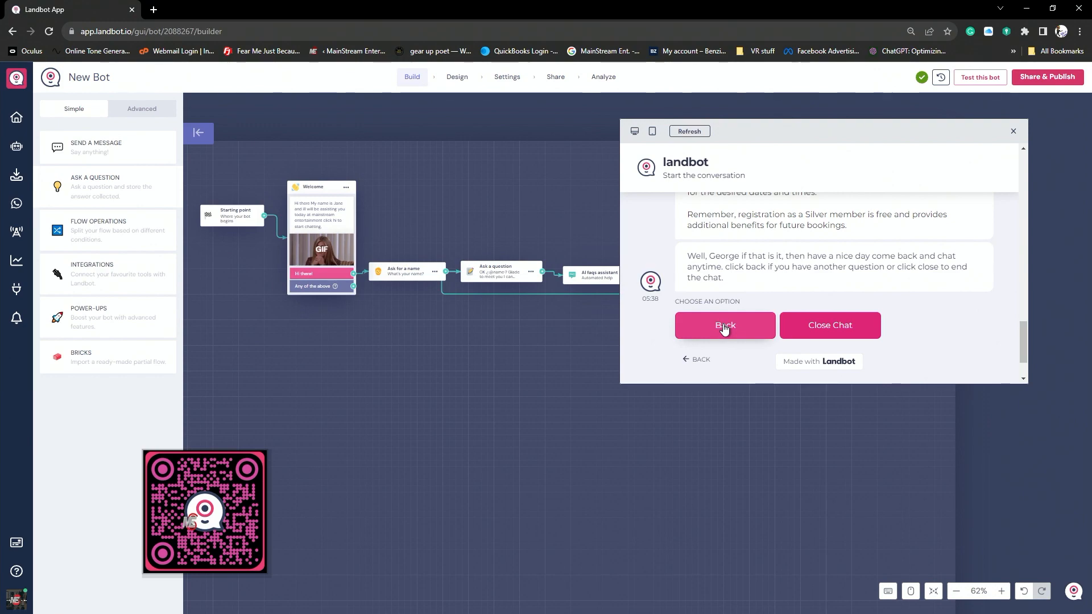
# Choose Back, send "can you get me a link to peerspace so i can book the studio", and review the reply
pyautogui.click(724, 328)
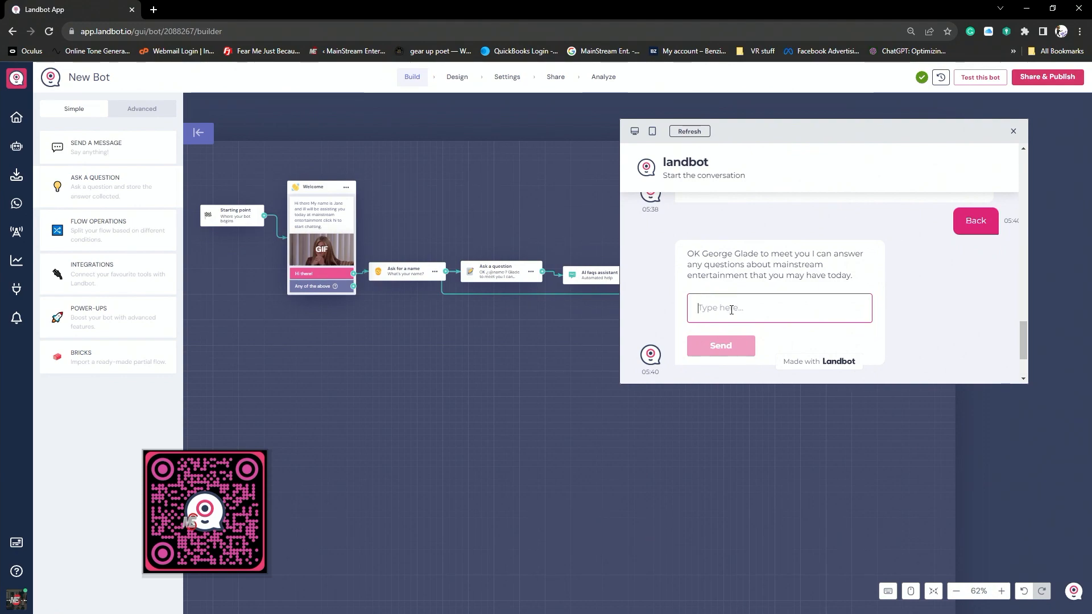
pyautogui.write('can you get me a link to peerspace so i can book the studio')
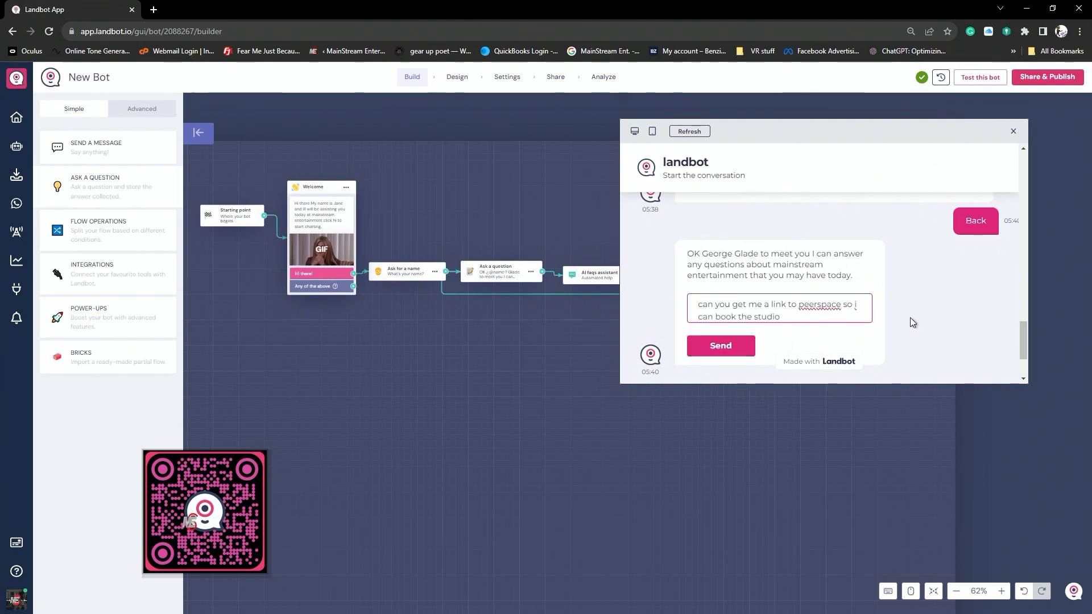
pyautogui.click(719, 347)
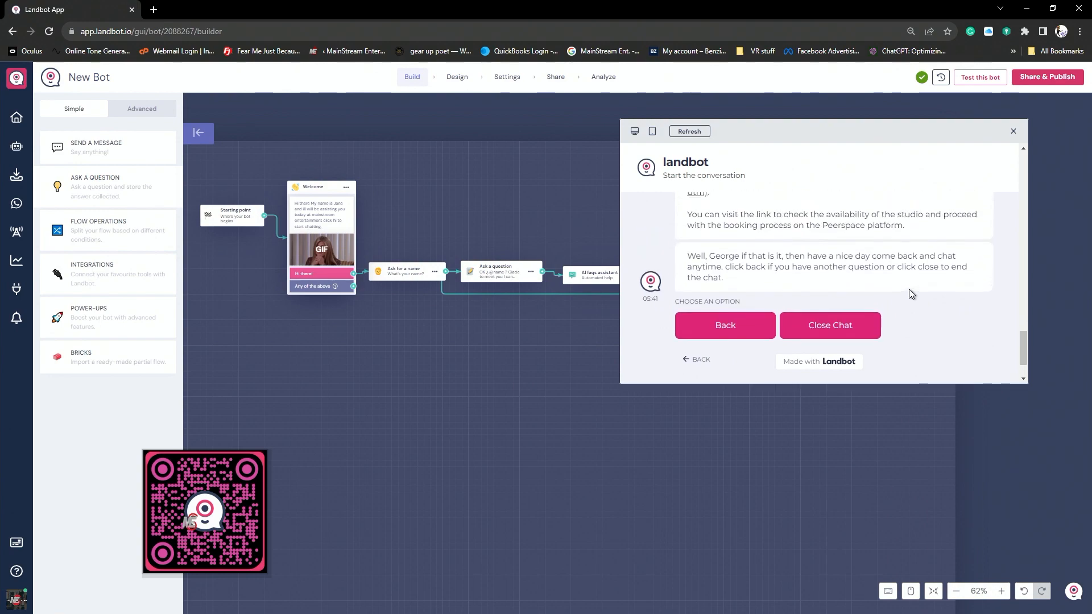
pyautogui.scroll(5, 908, 289)
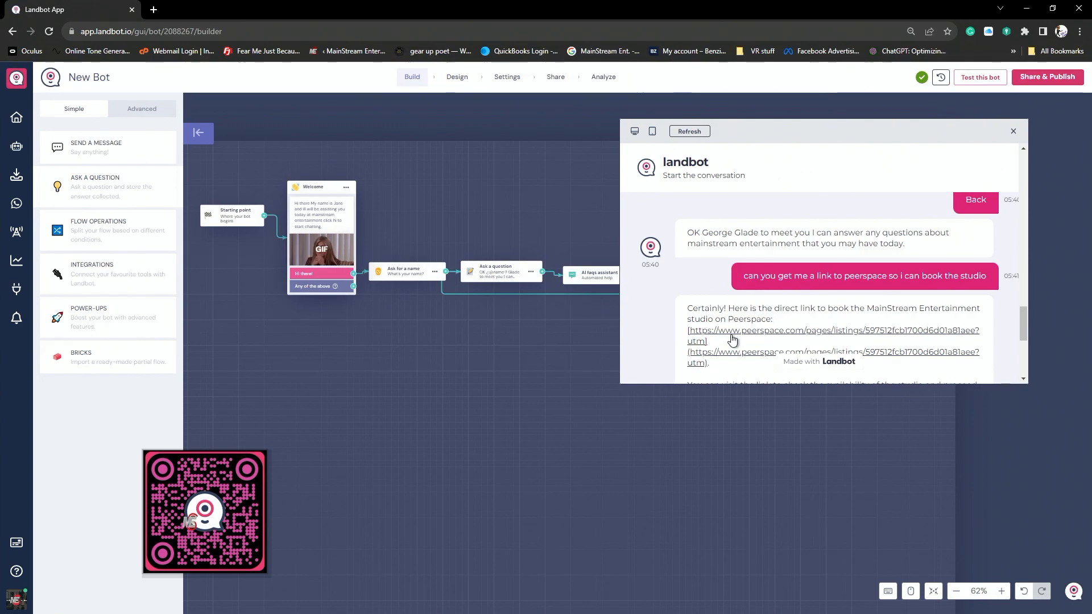
# End the test conversation with the Close Chat option and close the bot preview
pyautogui.scroll(-1, 882, 337)
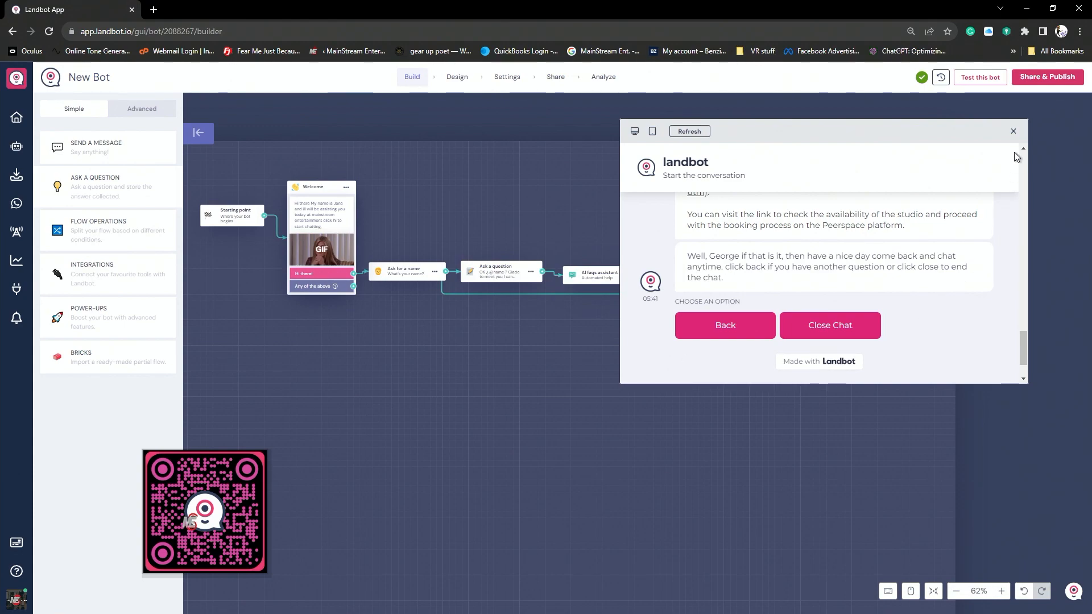
pyautogui.click(834, 327)
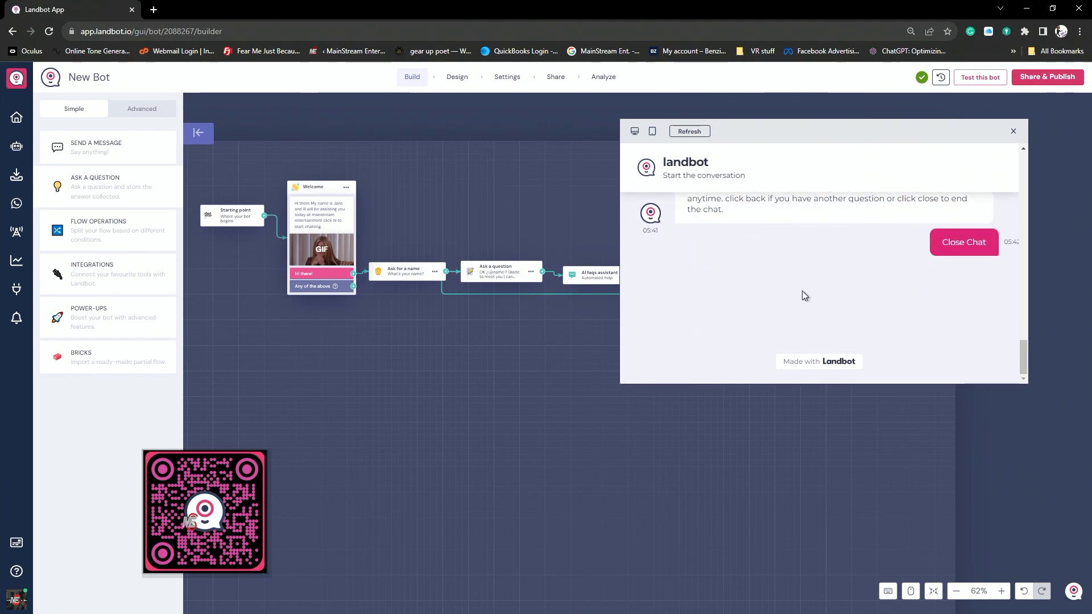
pyautogui.click(1013, 131)
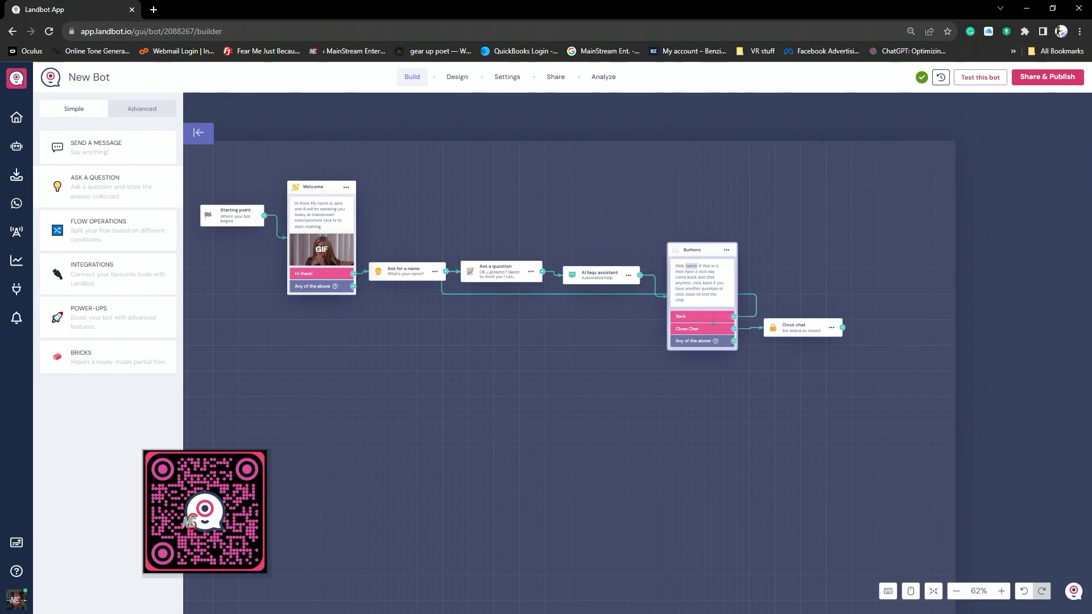
# Review the settings of the Ask a question block in the flow, then close them unchanged
pyautogui.click(479, 279)
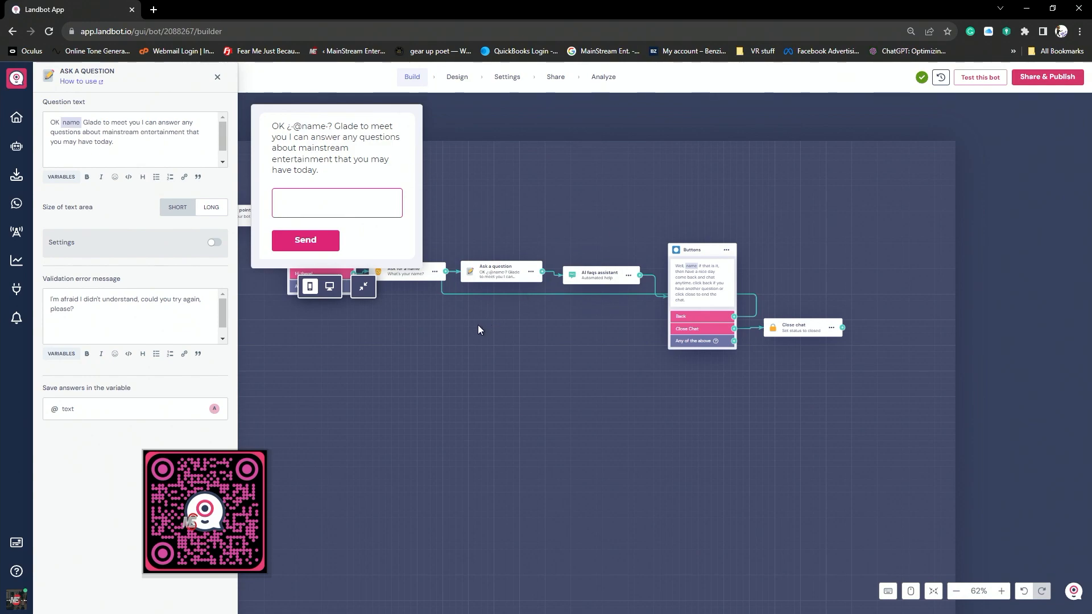
pyautogui.moveTo(747, 320)
pyautogui.click(218, 76)
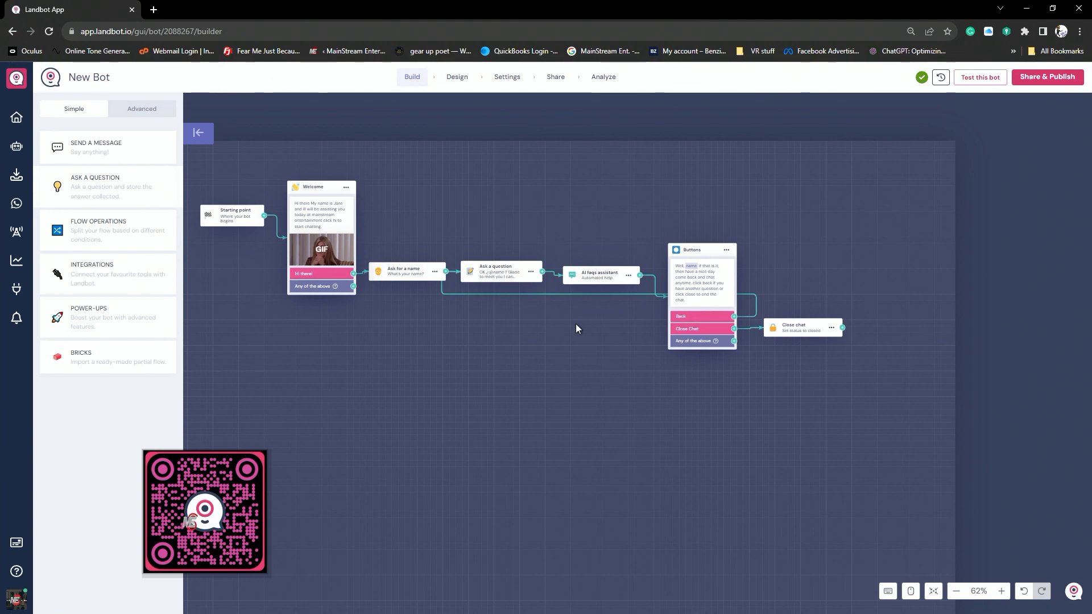
# Move the Buttons block higher on the canvas, above the level of the AI FAQ assistant block
pyautogui.moveTo(693, 247); pyautogui.dragTo(683, 161)
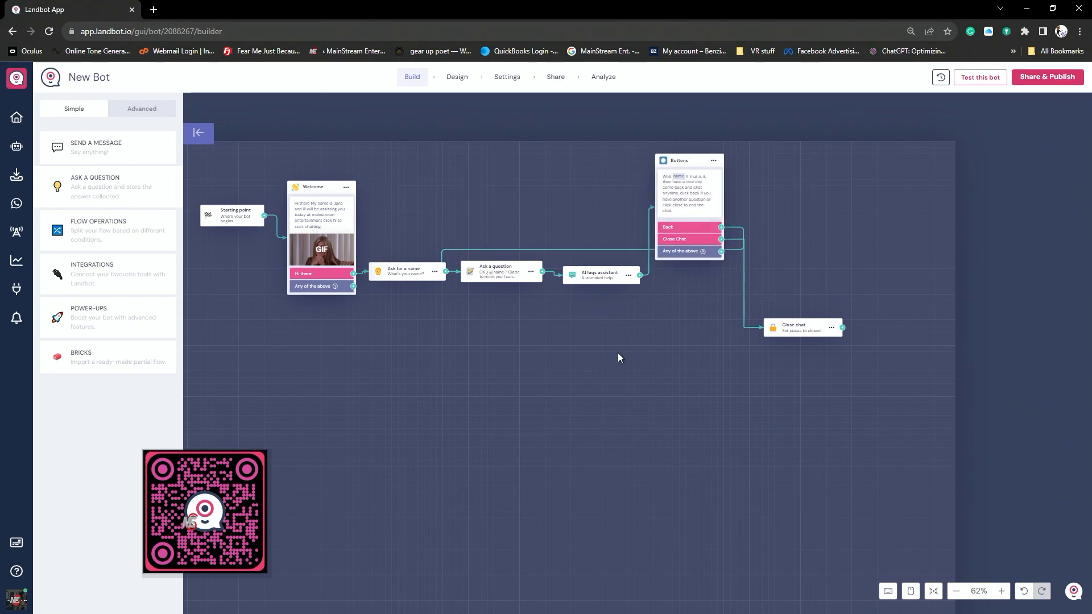